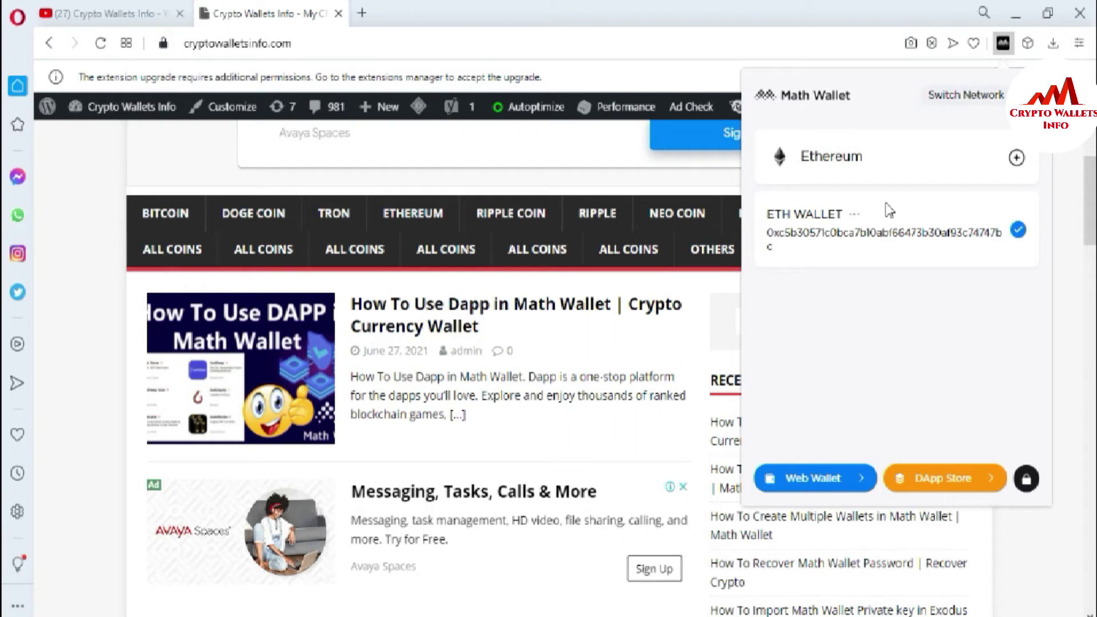
- Export the ETH WALLET's mnemonic, confirming with the wallet password to show the 12 words
click(855, 216)
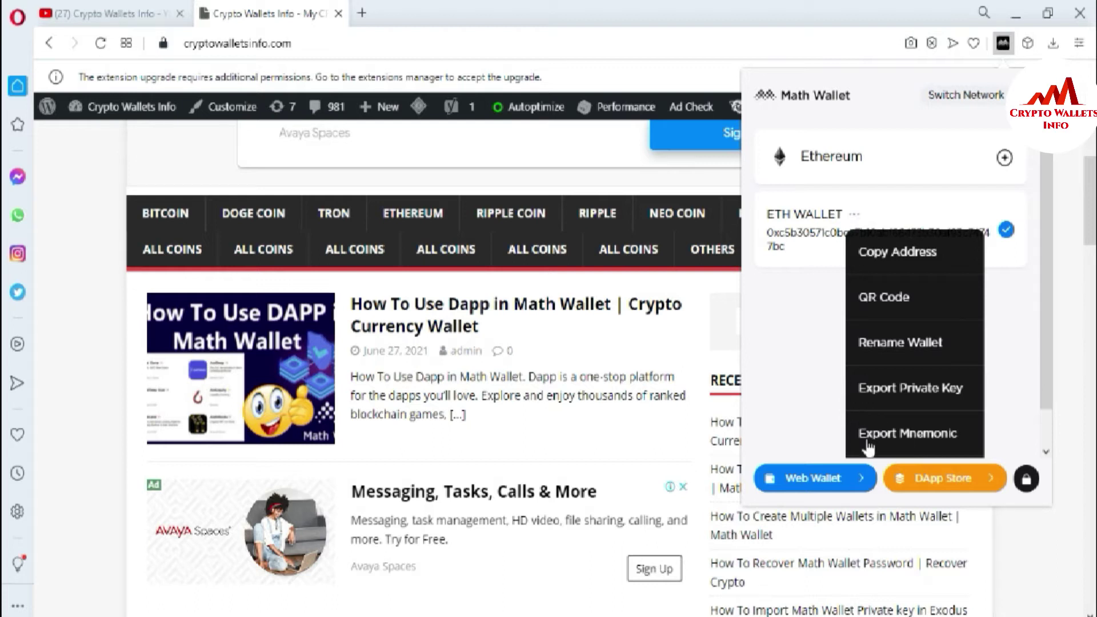
click(918, 435)
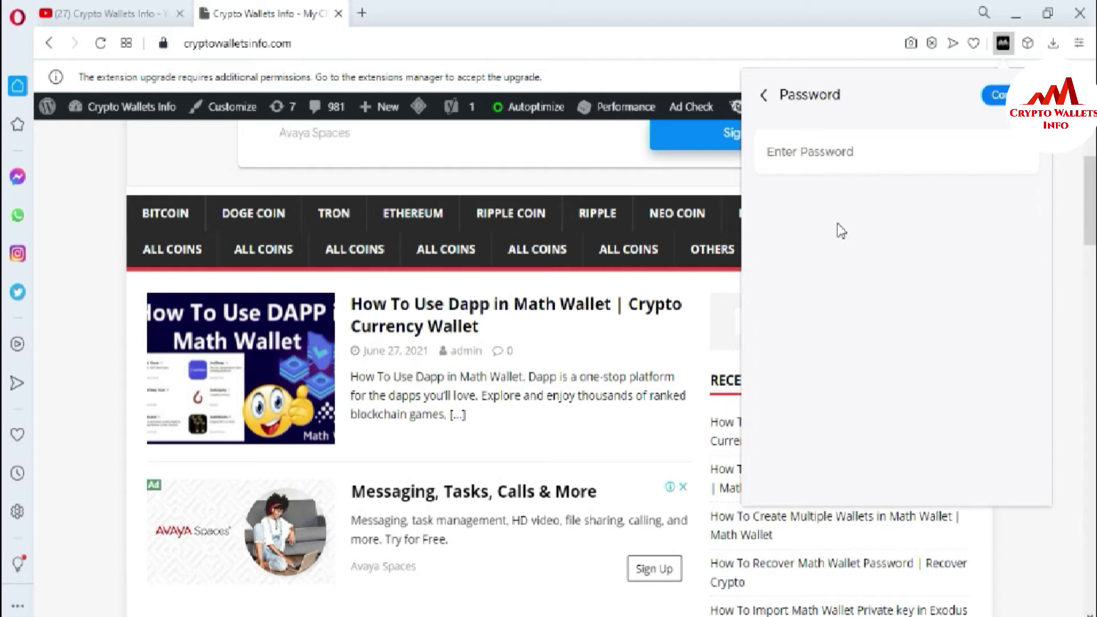
click(822, 156)
text(12)
key(BackSpace)
key(BackSpace)
text(1234567891234567)
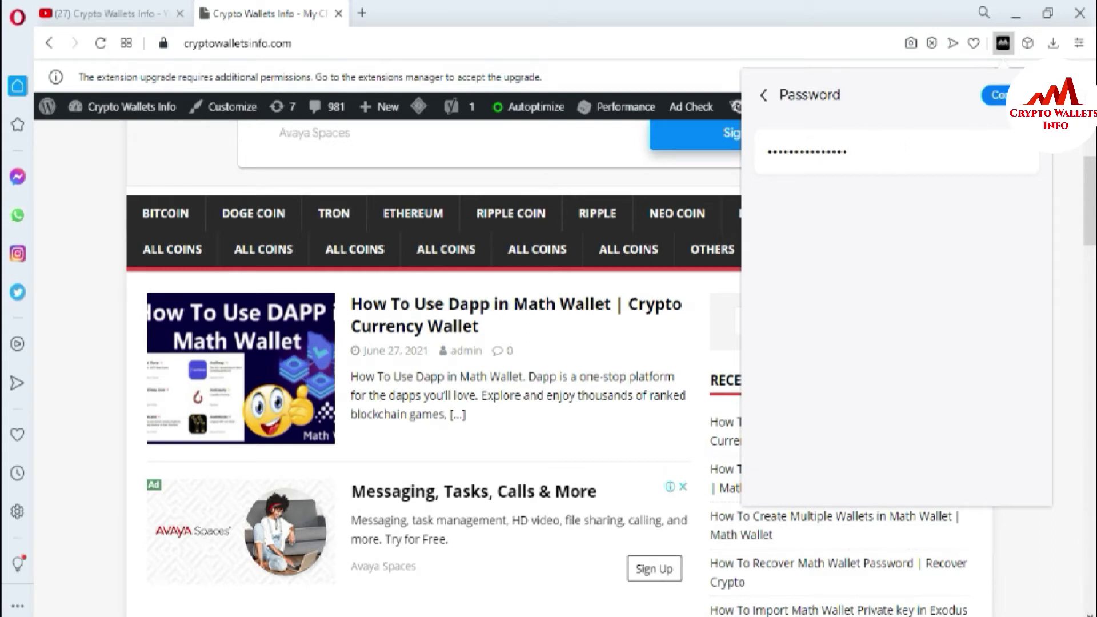
click(997, 95)
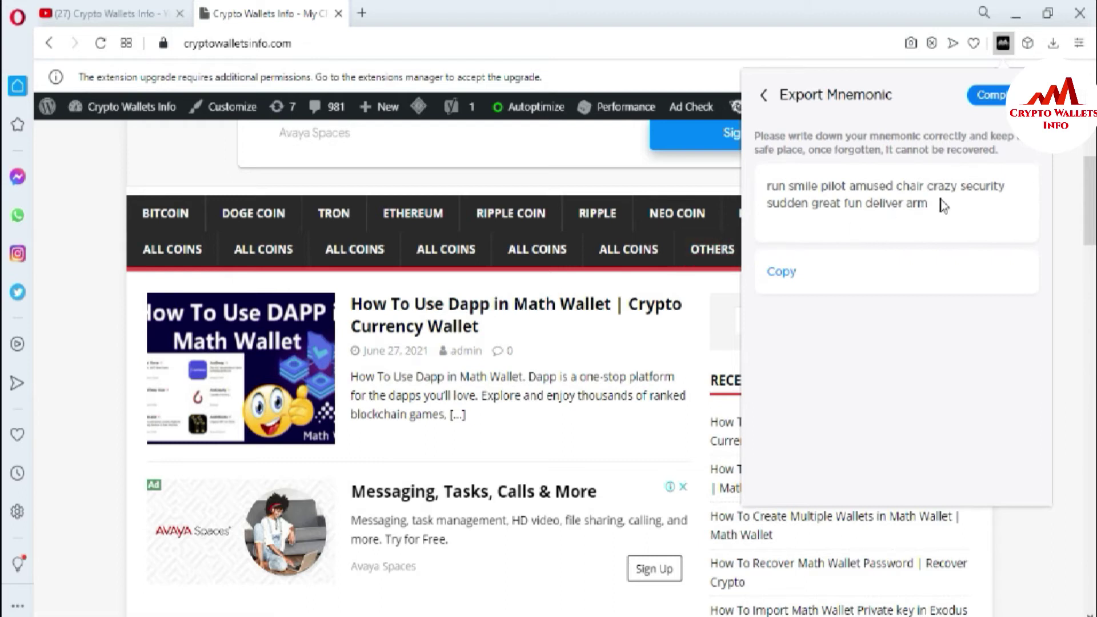
- Paste the 12-word phrase into a Notepad note, copy it in Math Wallet, and complete the export
drag(937, 205, 772, 183)
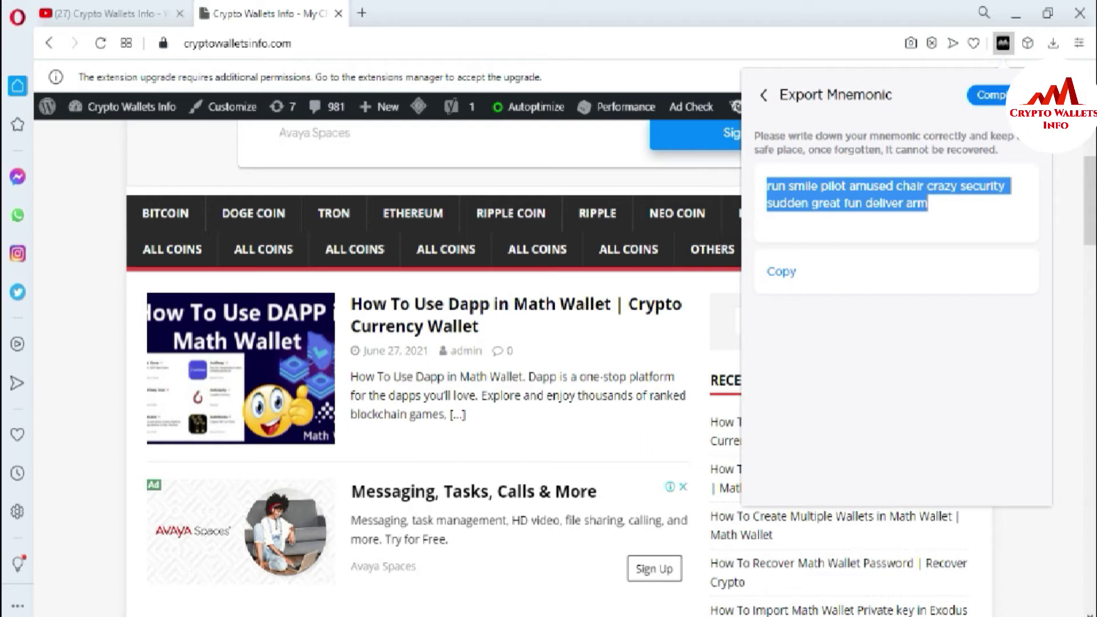
key(ctrl+v)
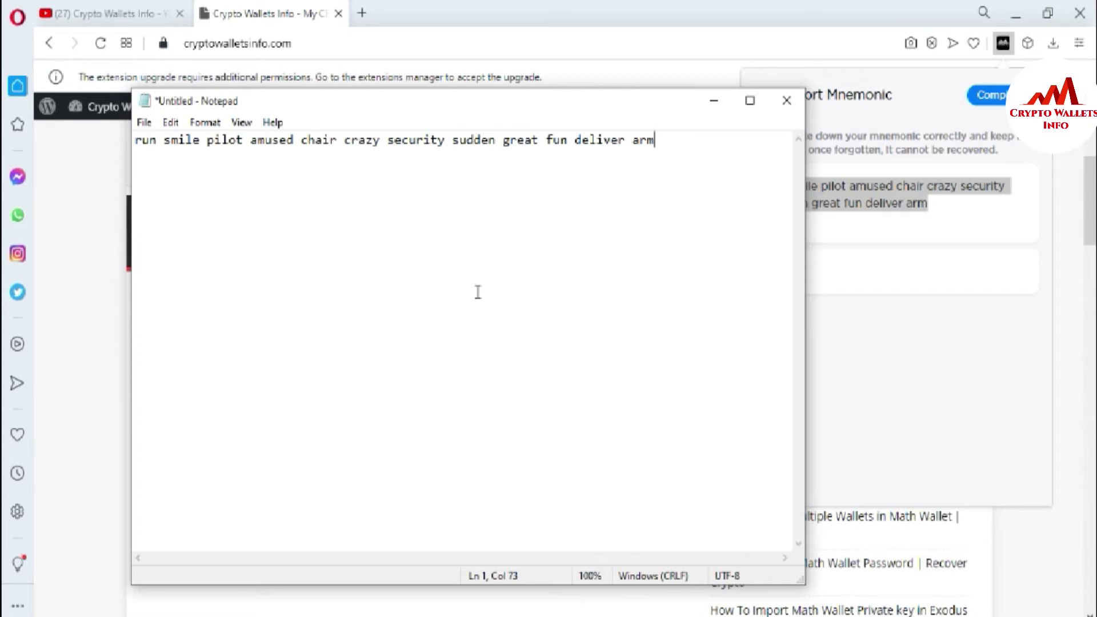
click(926, 291)
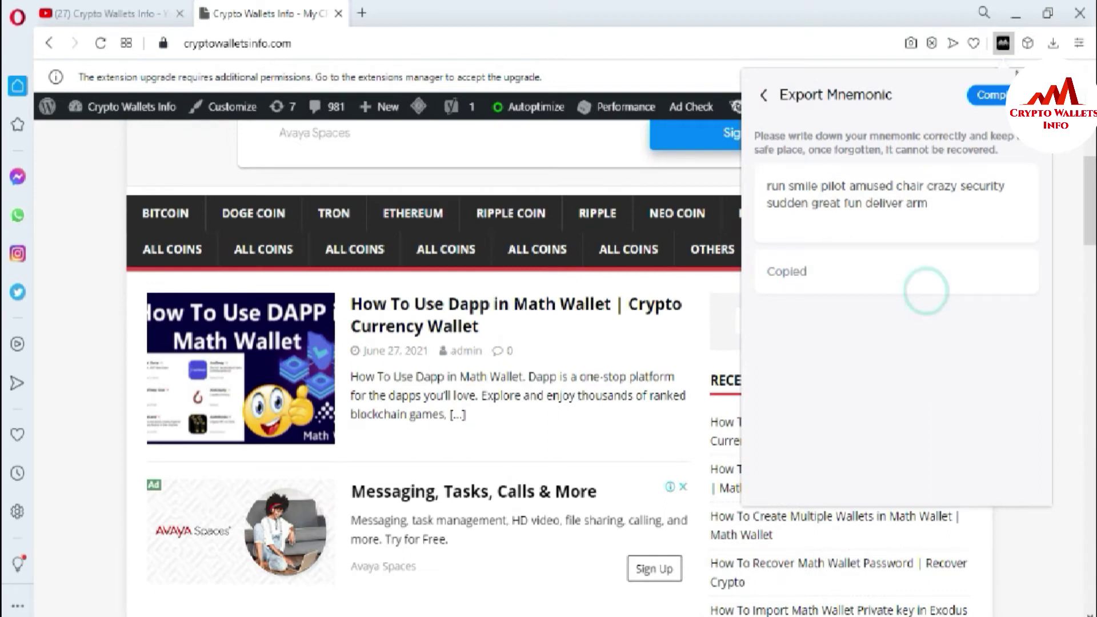
click(991, 95)
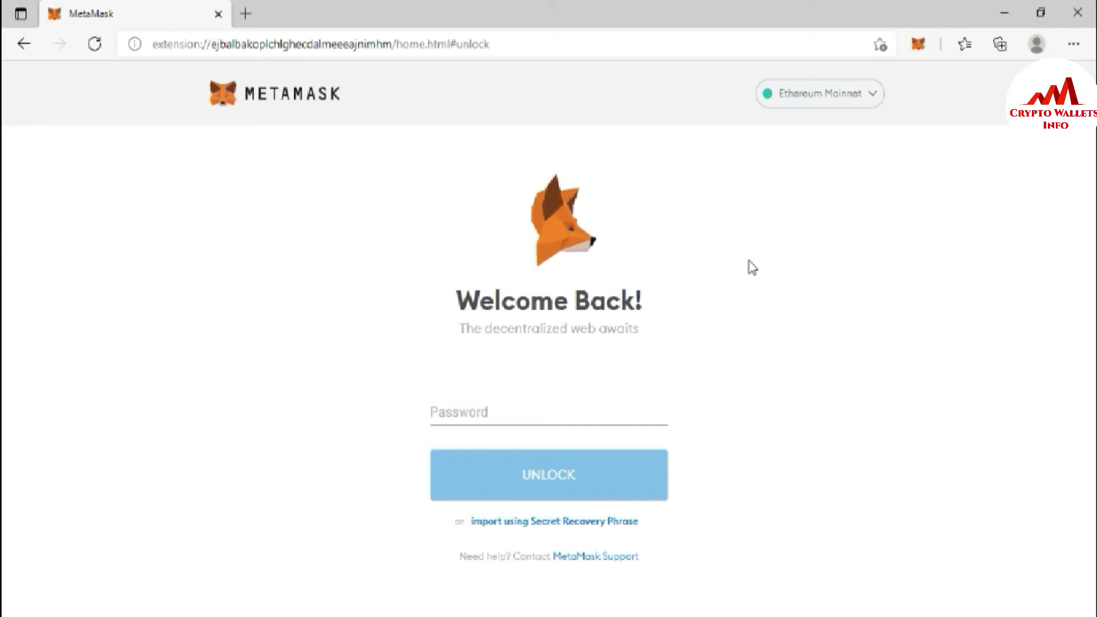
- In a new tab, search Google for 'metamask extension' and open the metamask.io result
click(245, 13)
text(goo)
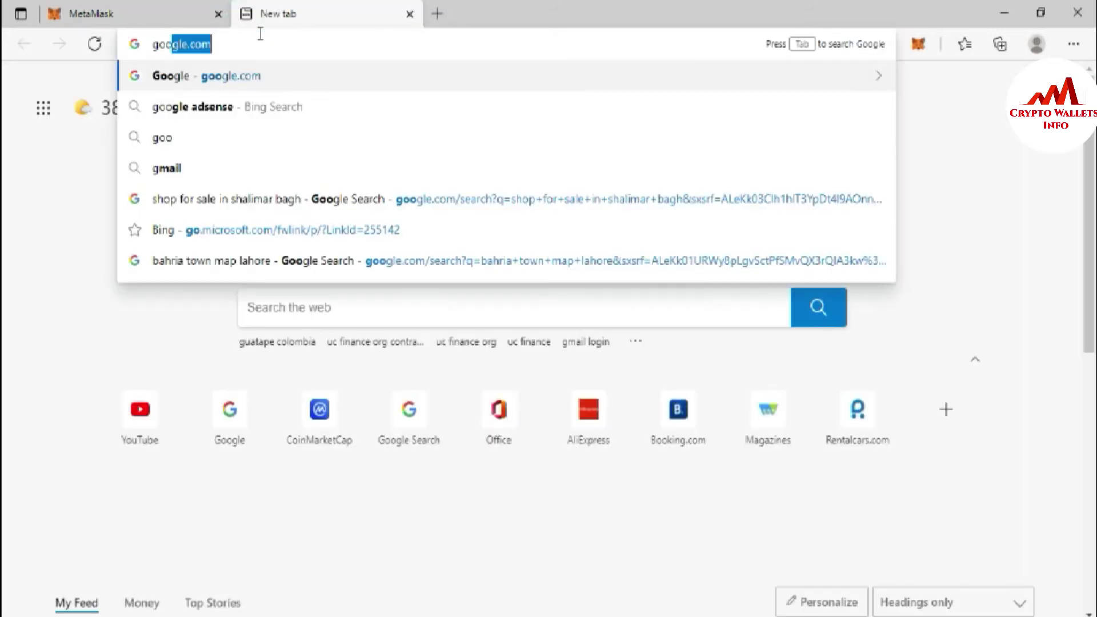
click(246, 88)
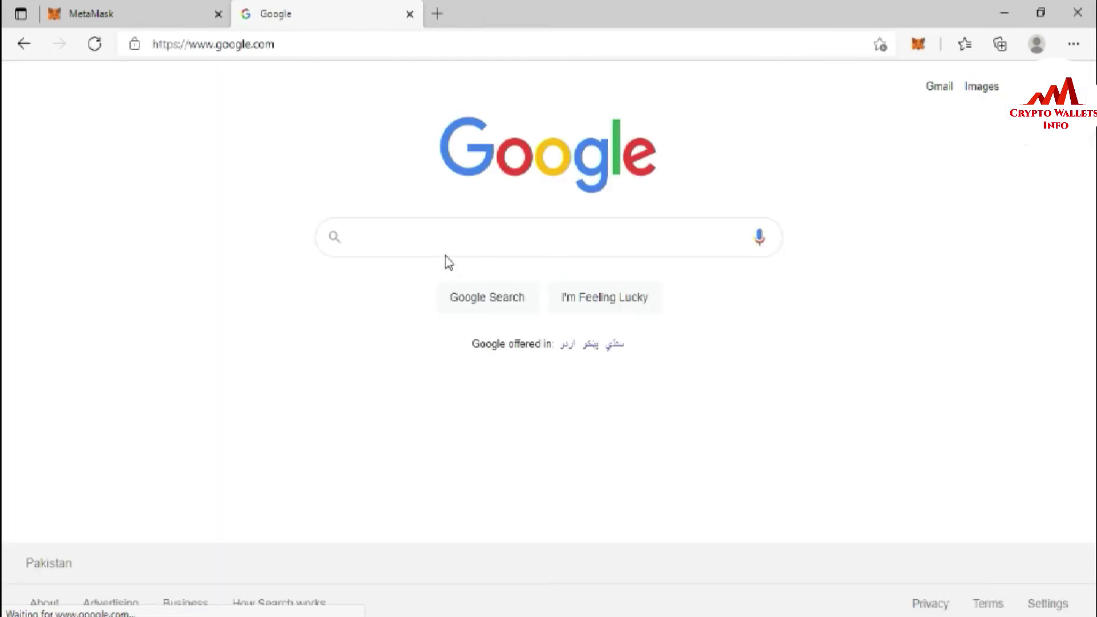
text(mat)
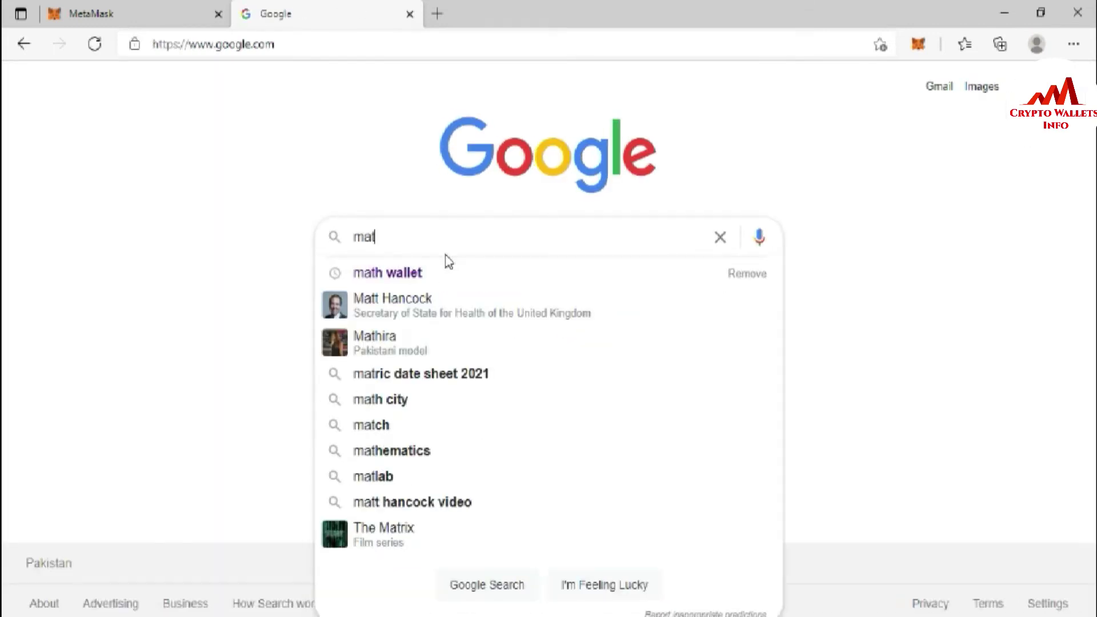
key(BackSpace)
key(BackSpace)
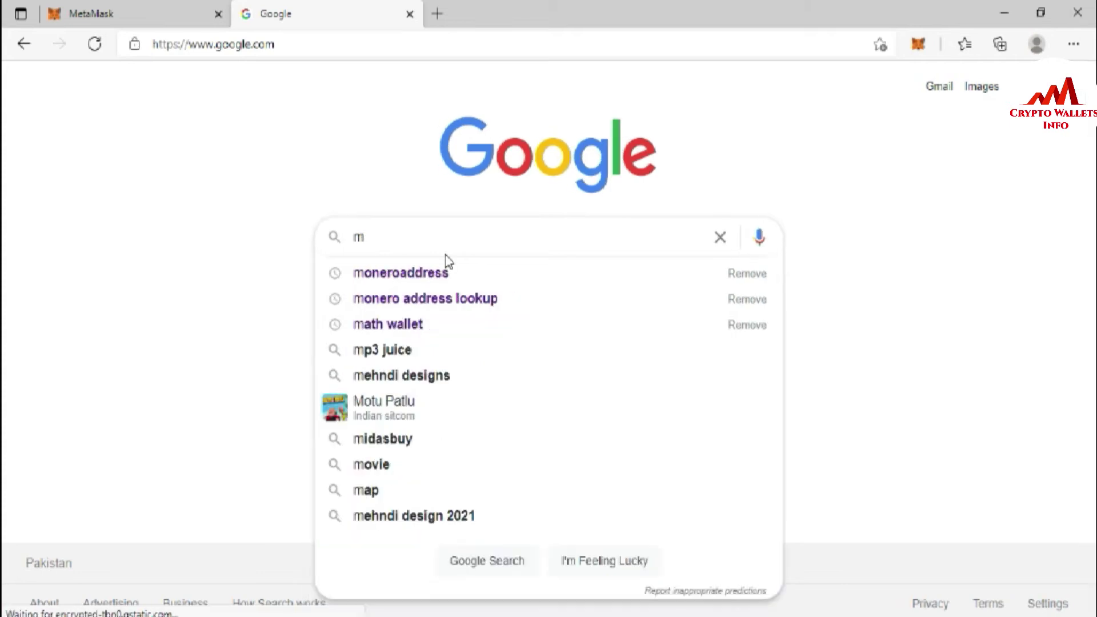
text(eta)
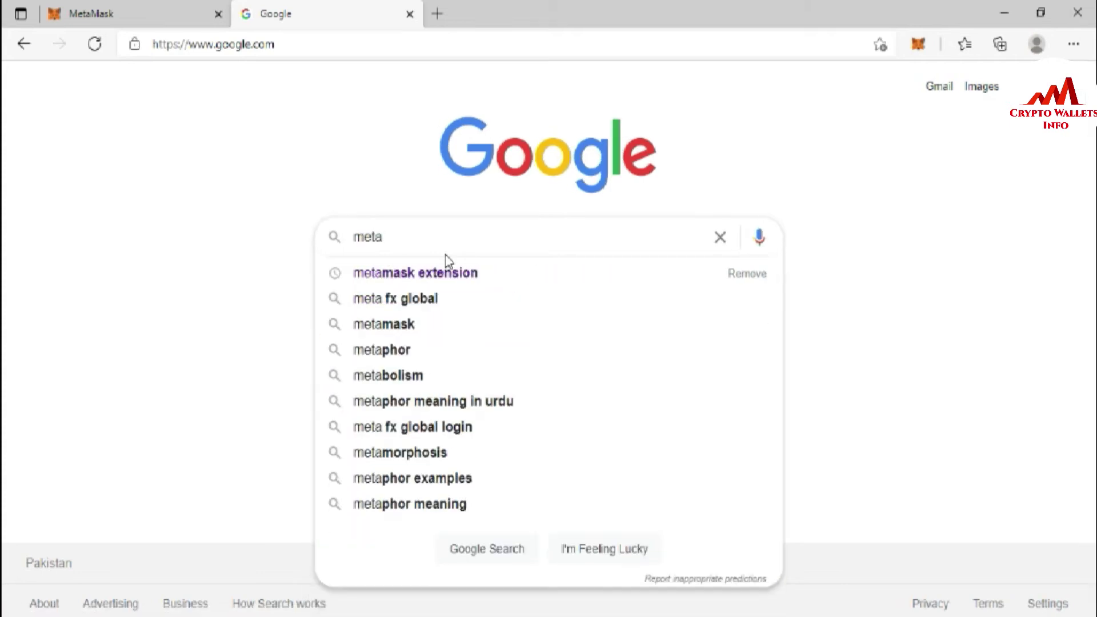
click(436, 276)
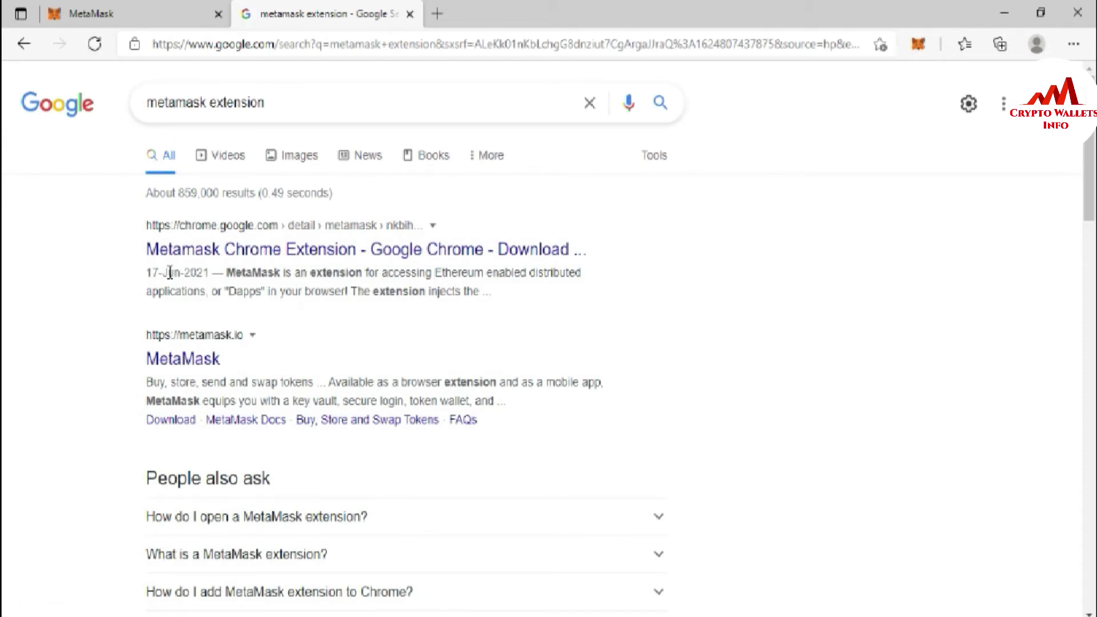
click(188, 358)
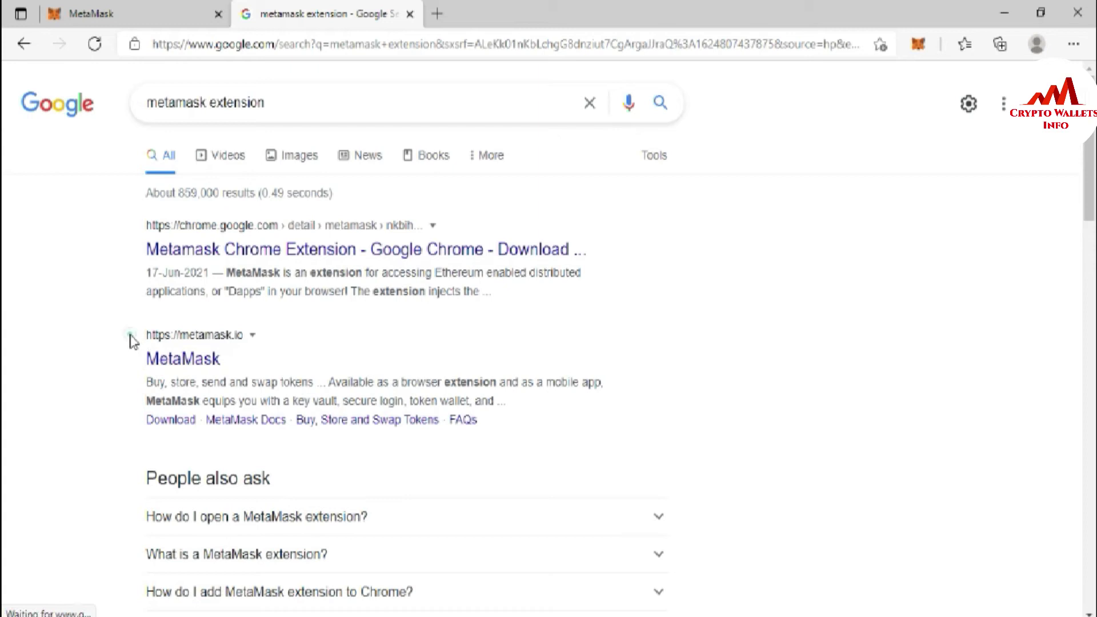
drag(130, 338, 246, 342)
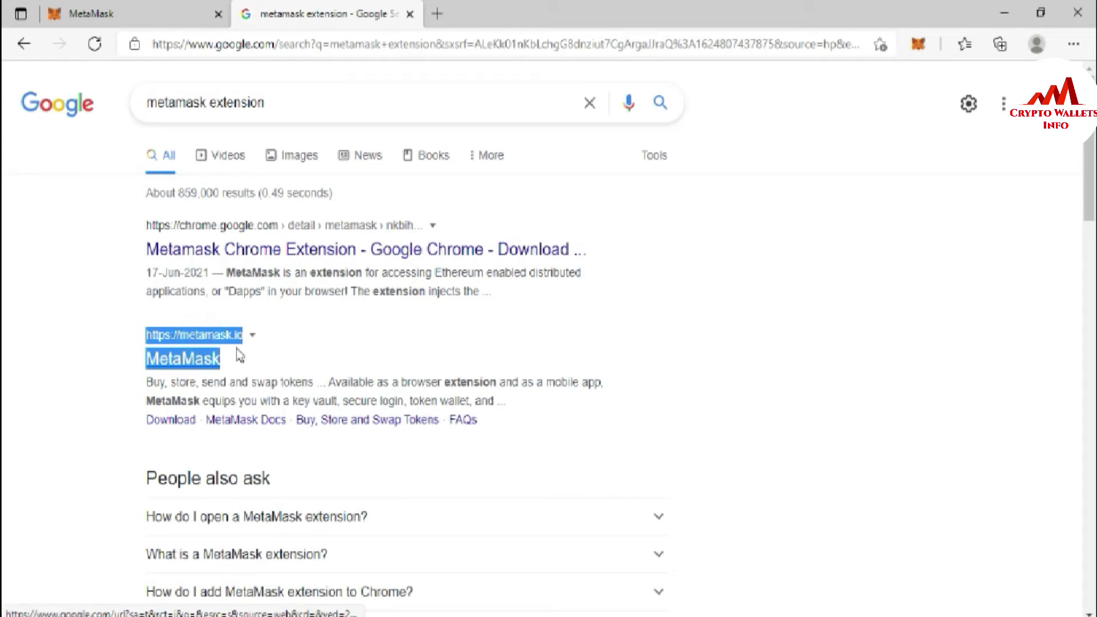
click(292, 366)
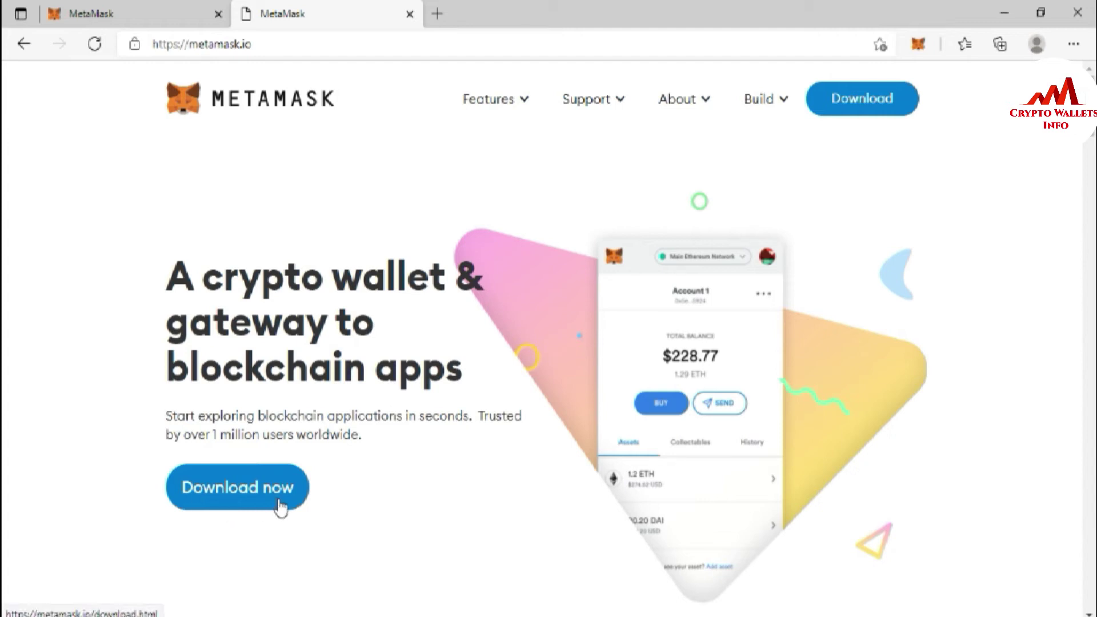
- Check the Supported Browsers on the MetaMask Download page, then return to the extension's unlock tab
click(235, 489)
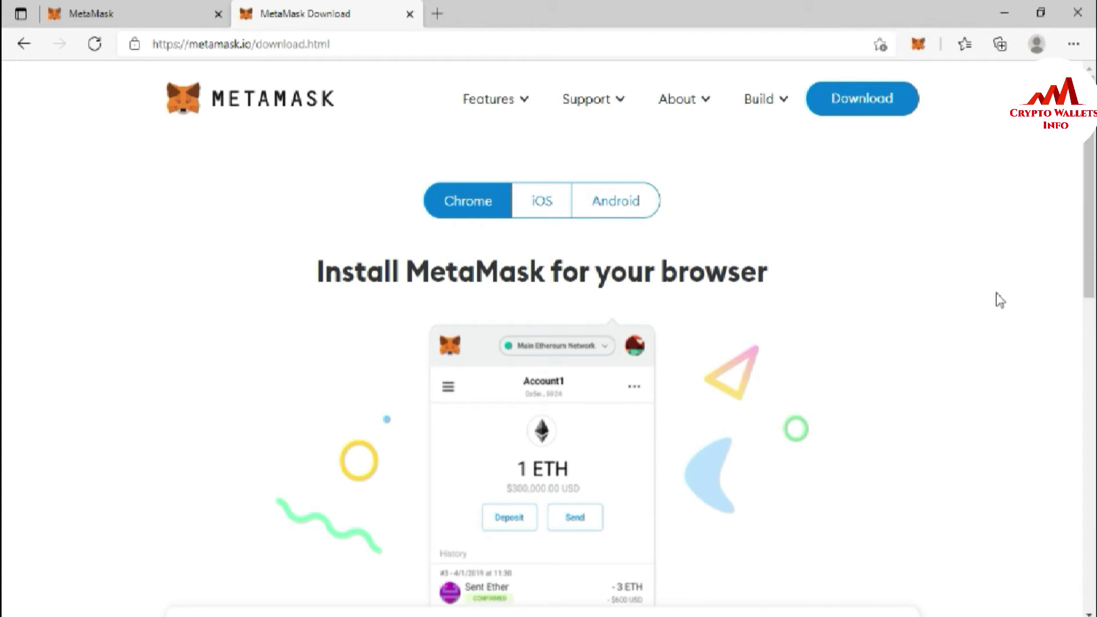
scroll(1087, 349, down, 5)
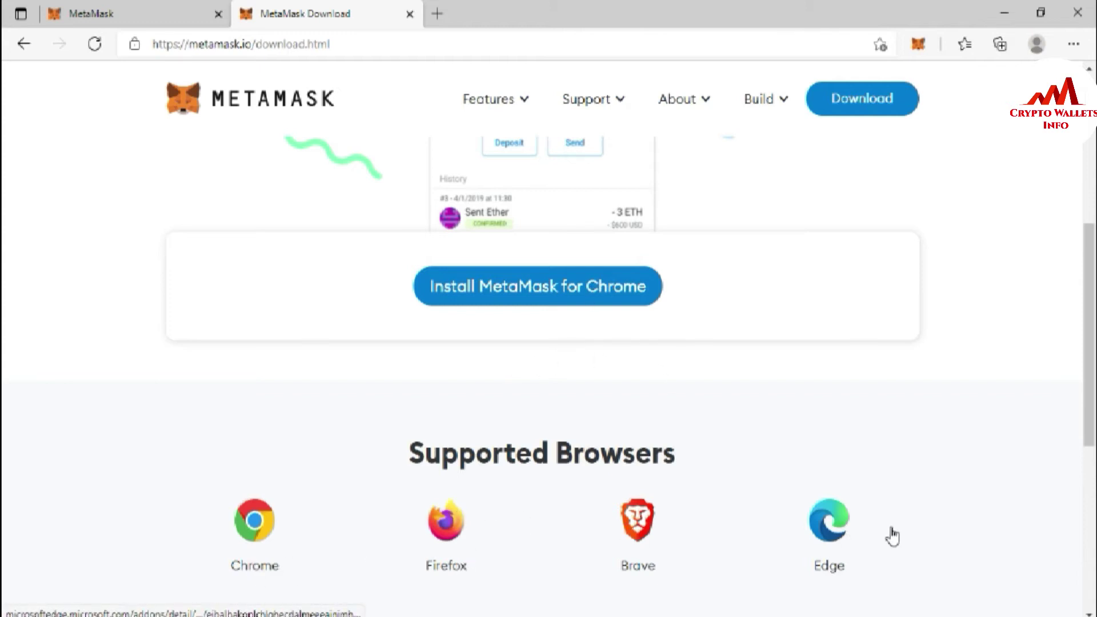
drag(1091, 383, 1088, 230)
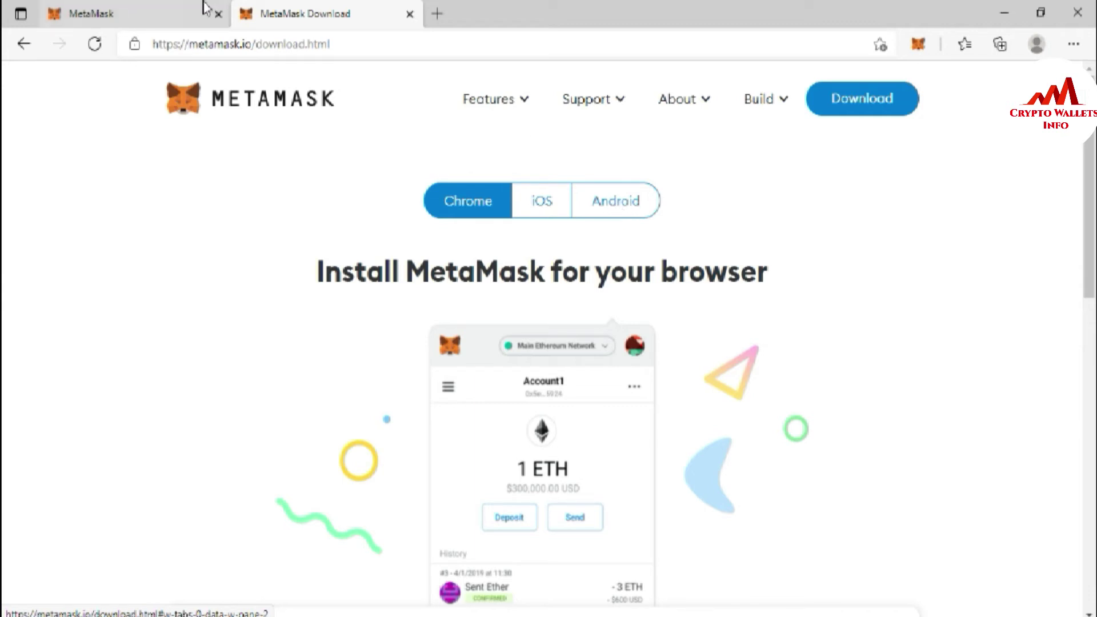
click(86, 16)
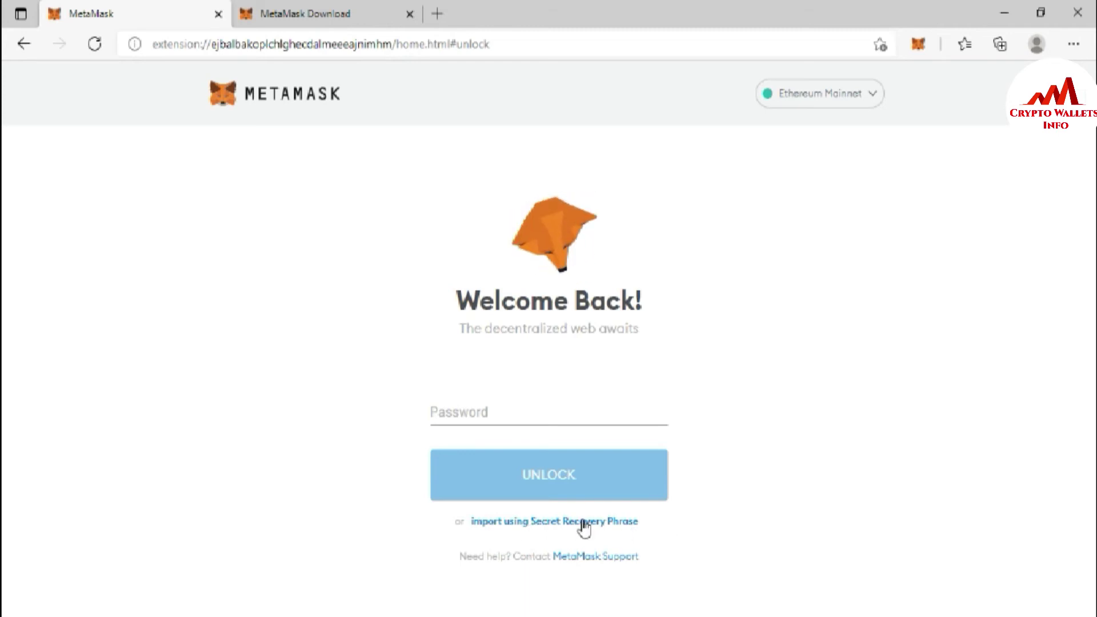
- On the restore-from-recovery-phrase page, paste the 12-word phrase copied from the Notepad note
click(565, 521)
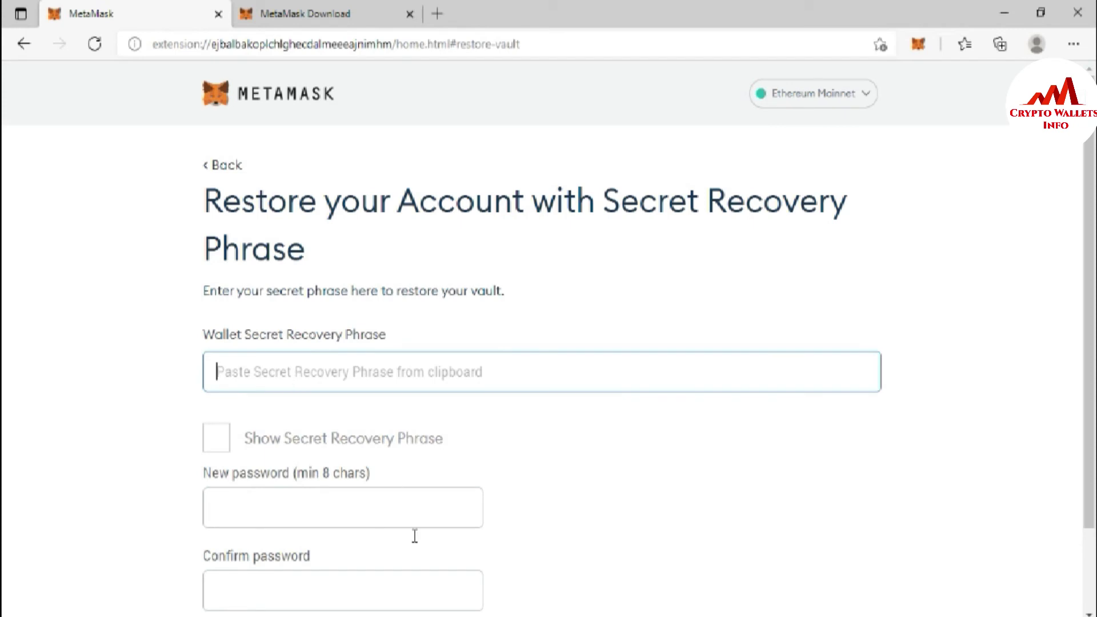
click(530, 613)
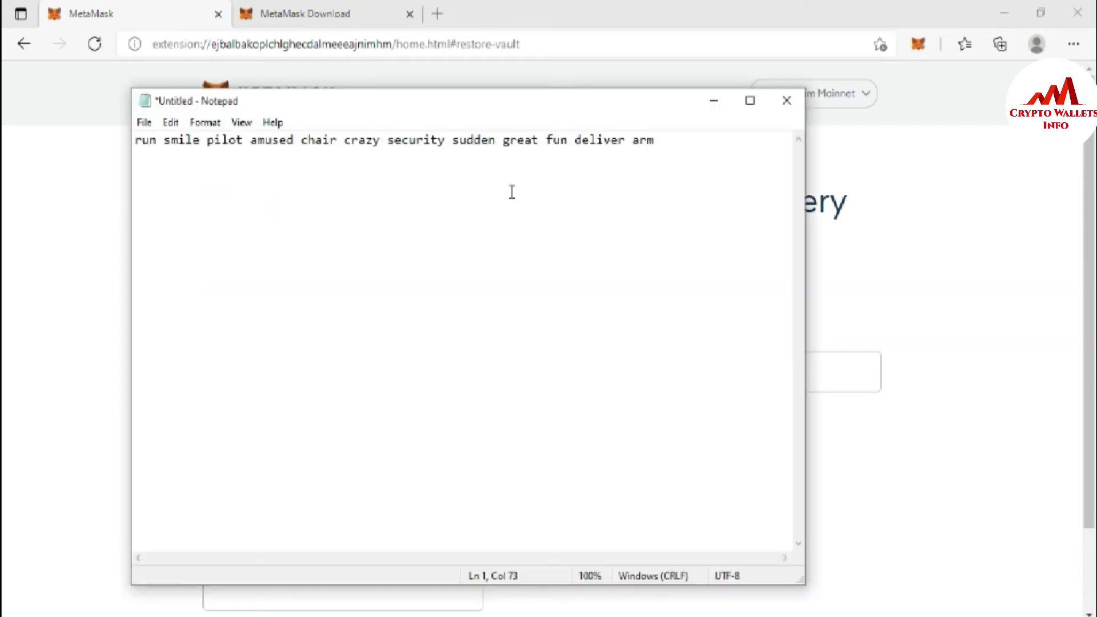
key(ctrl+a)
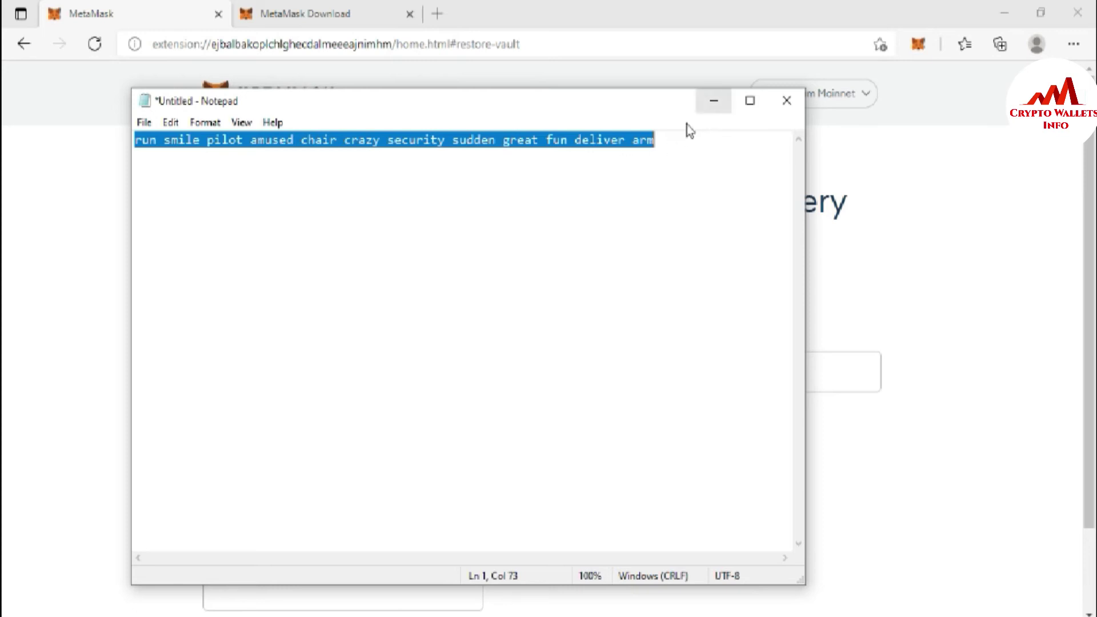
click(666, 138)
drag(671, 139, 134, 137)
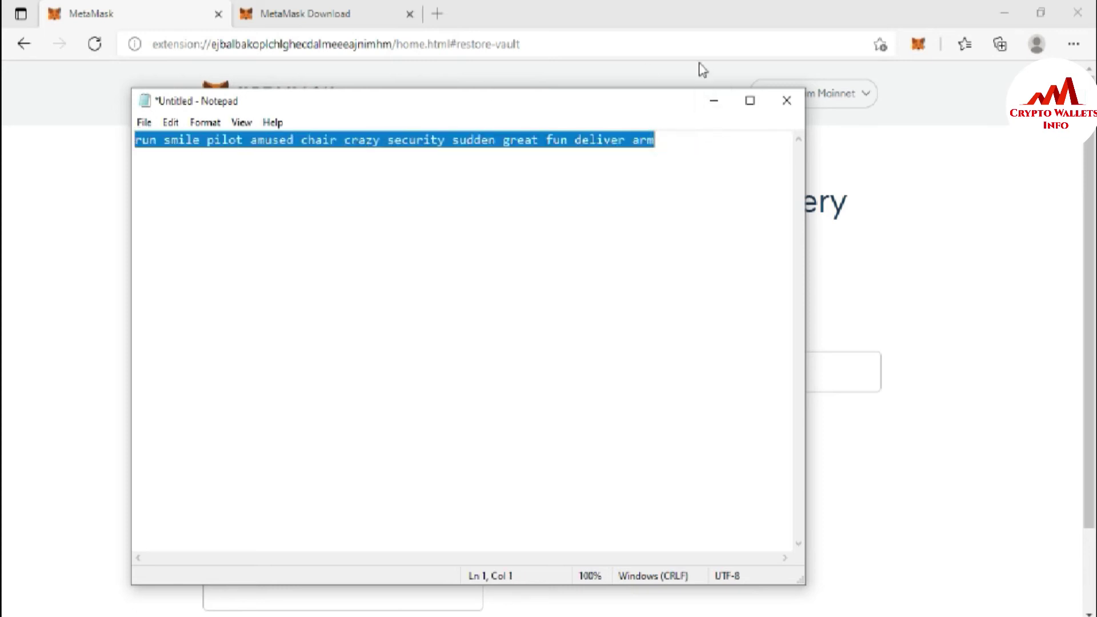
click(712, 108)
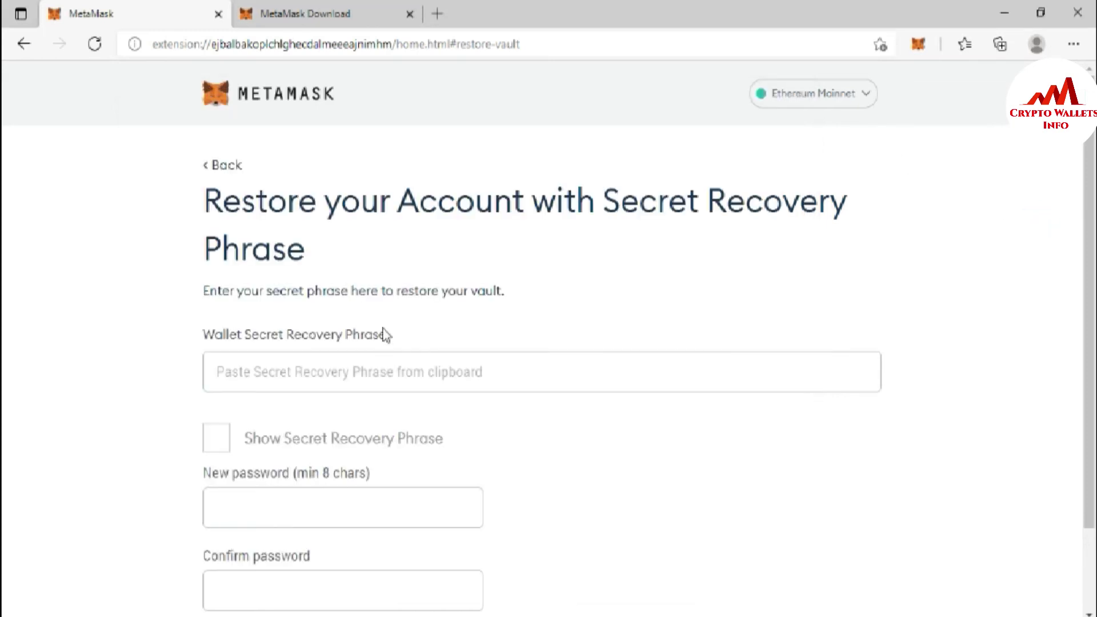
click(325, 367)
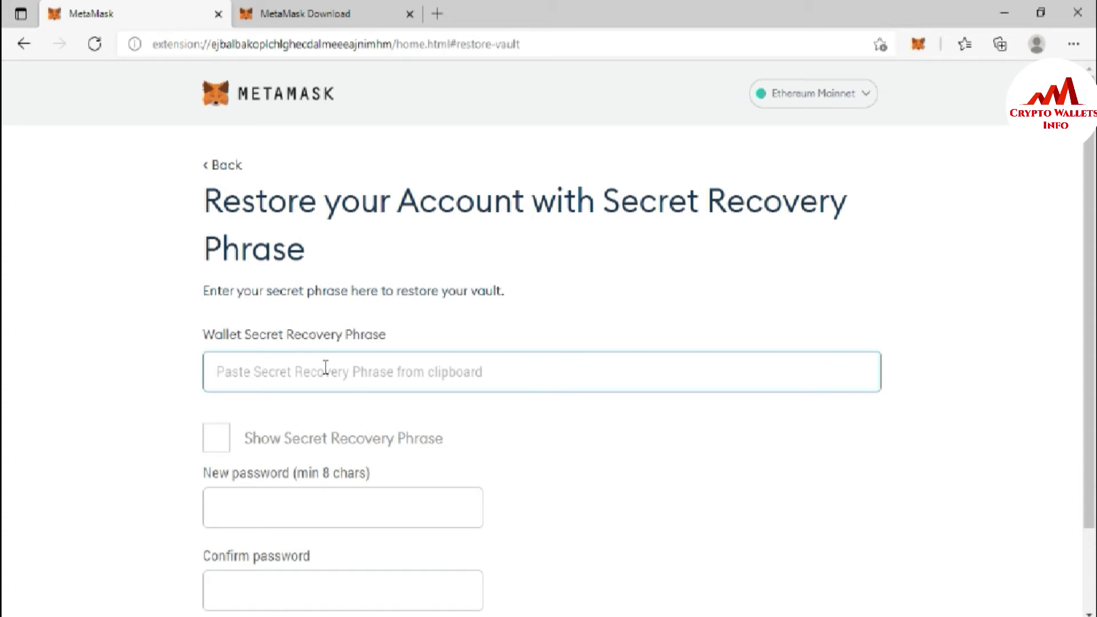
key(ctrl+v)
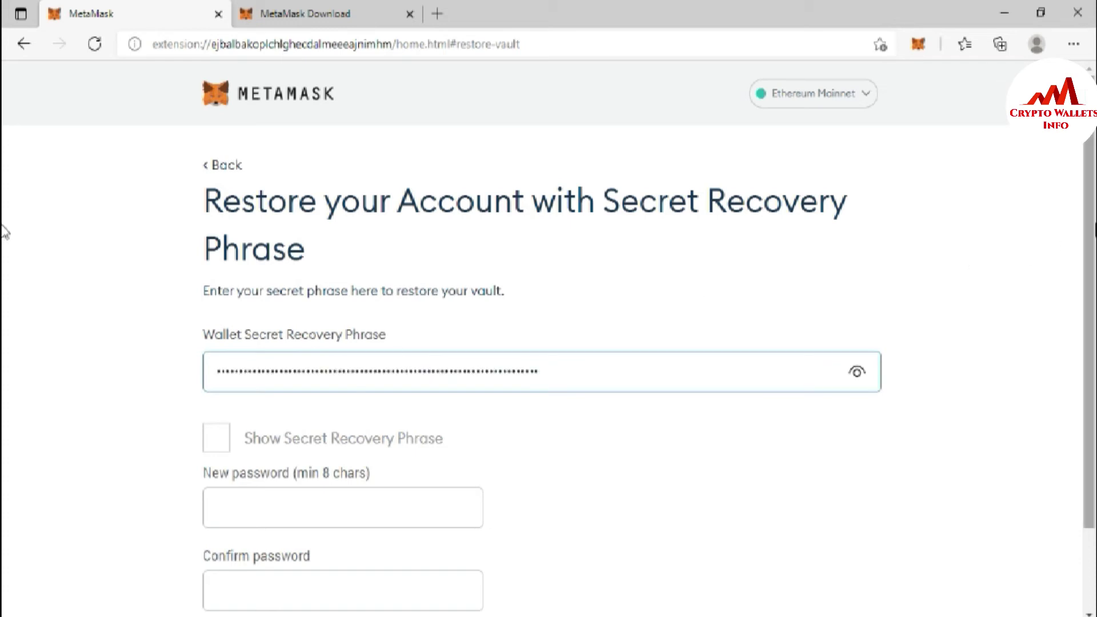
- Show the entered phrase, check its words, and mask it again
scroll(426, 232, down, 2)
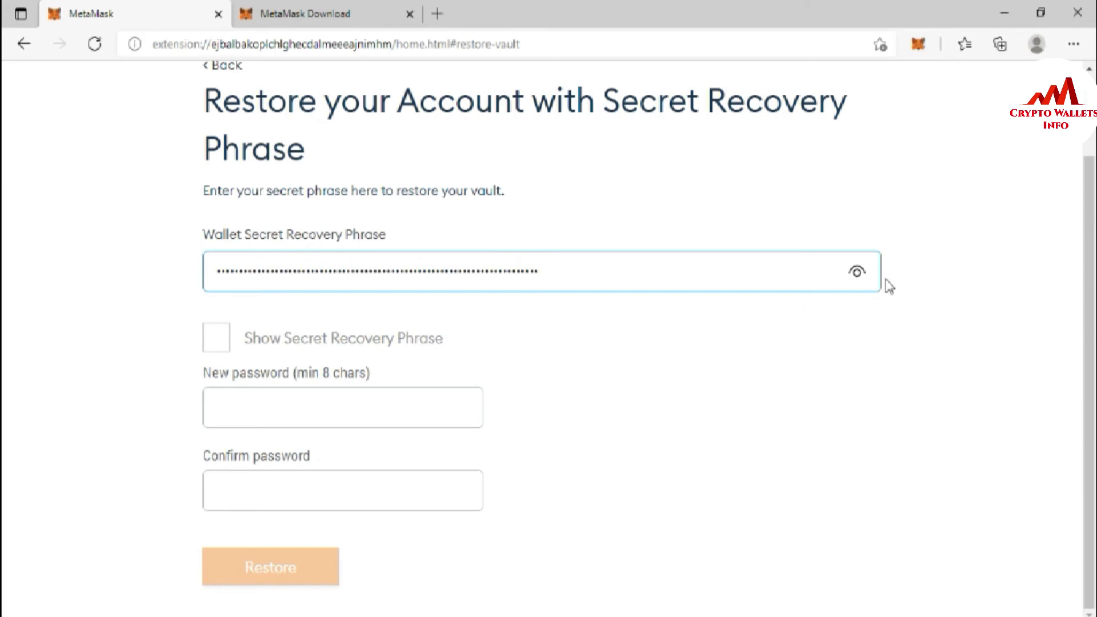
click(857, 274)
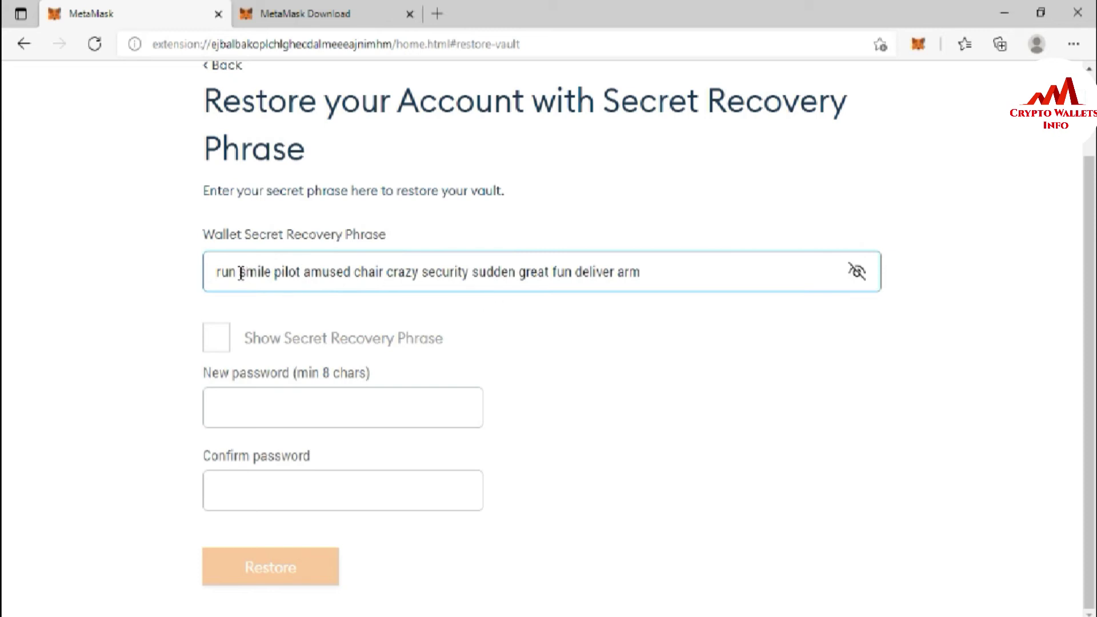
click(239, 272)
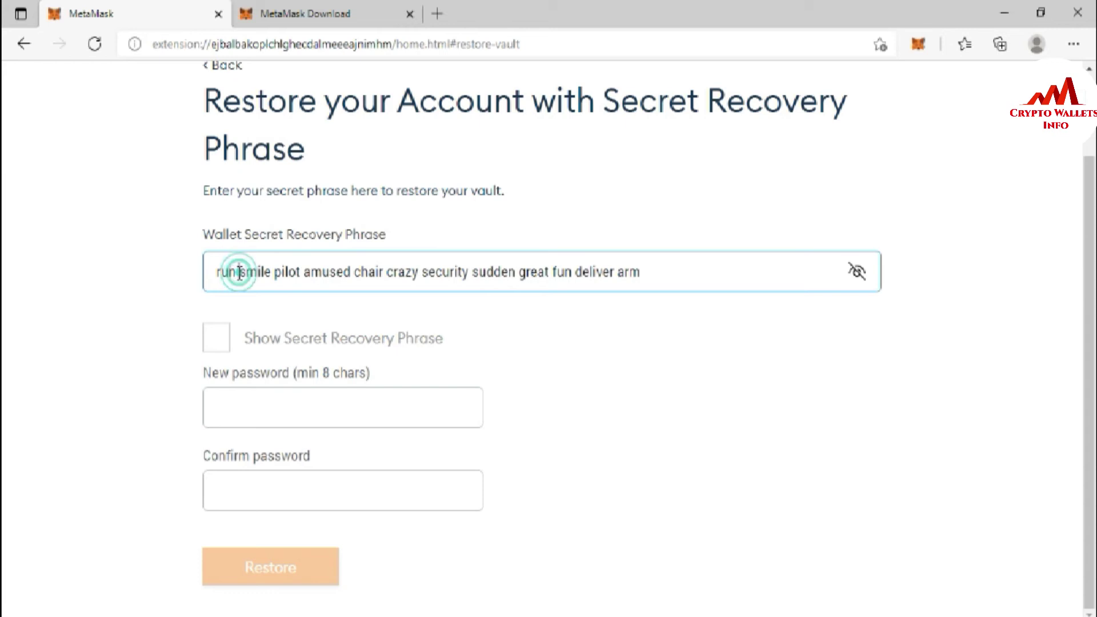
click(271, 273)
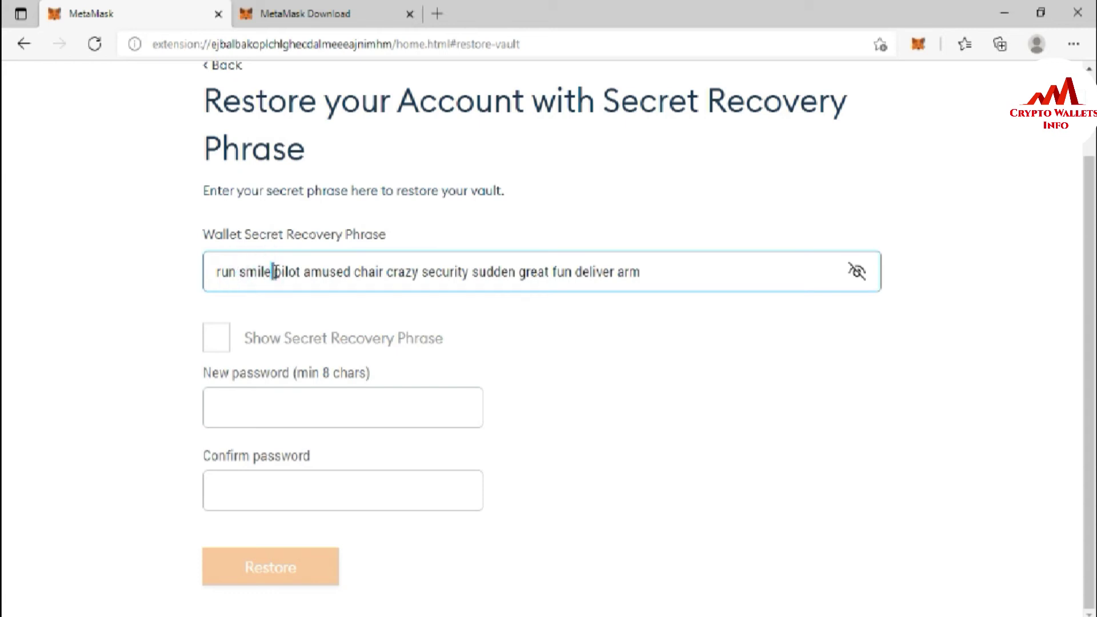
click(677, 364)
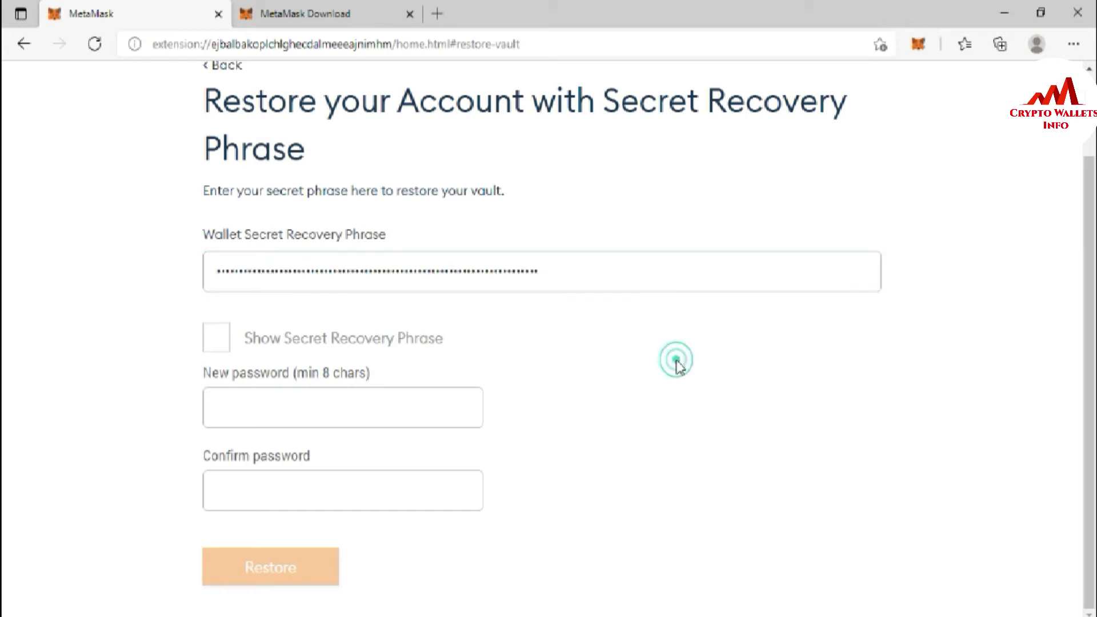
- Enter a new wallet password, confirm it in the second field, and restore the wallet
click(335, 411)
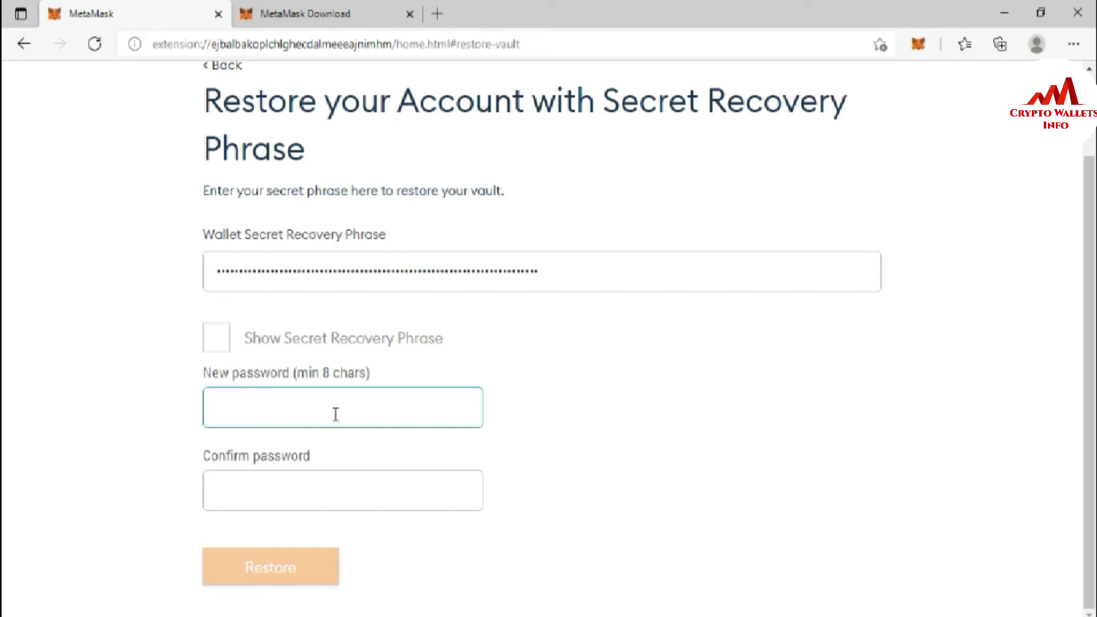
text(••••••)
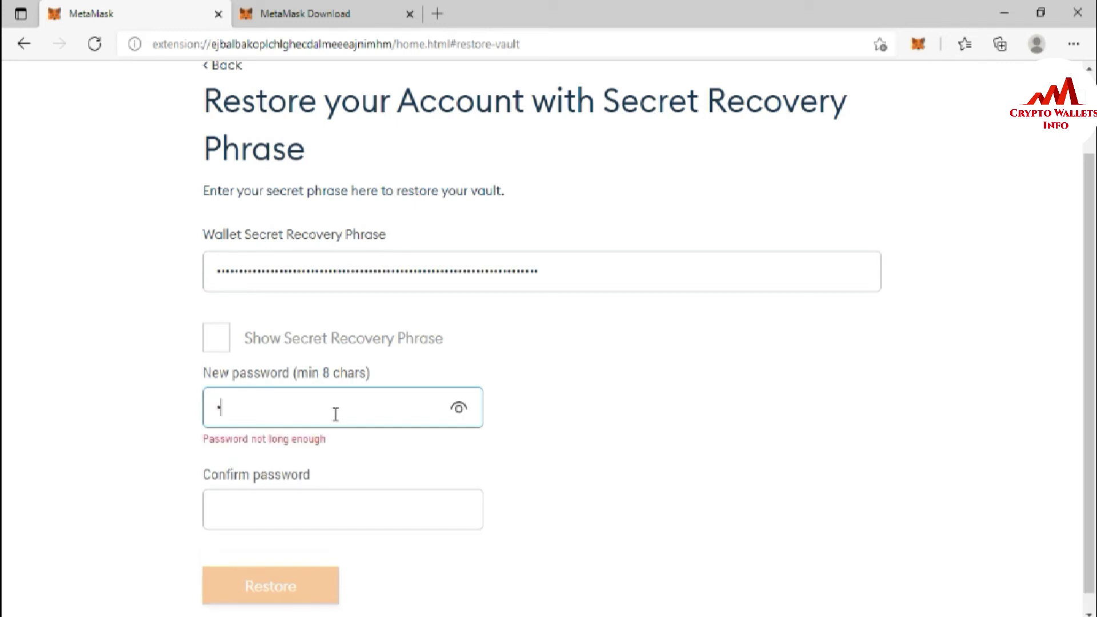
text(••••••)
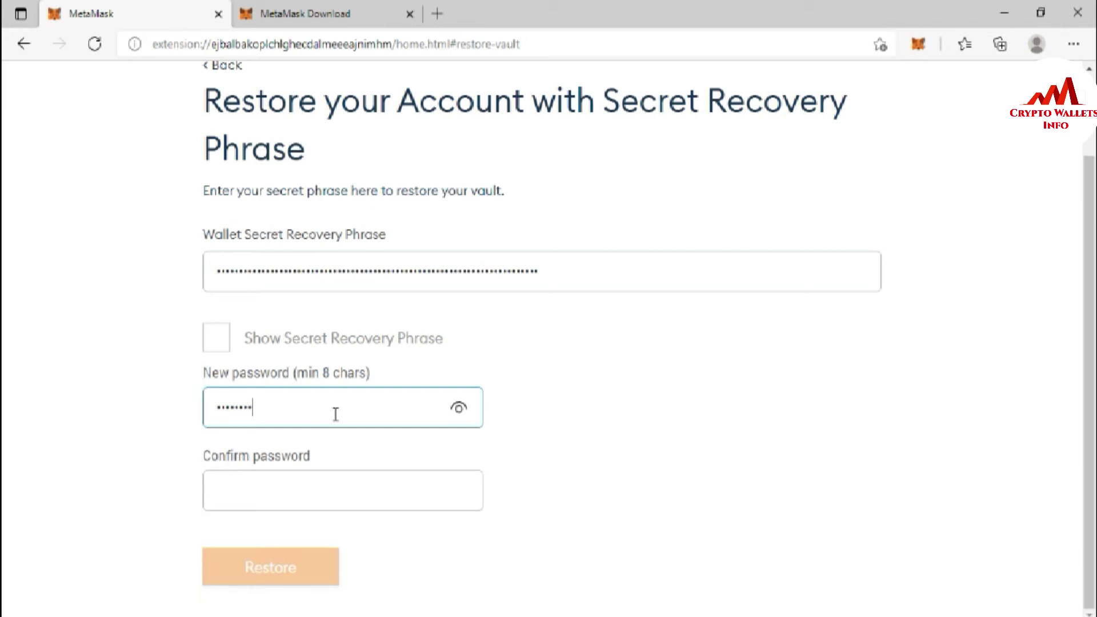
text(••)
click(292, 477)
text(••••••)
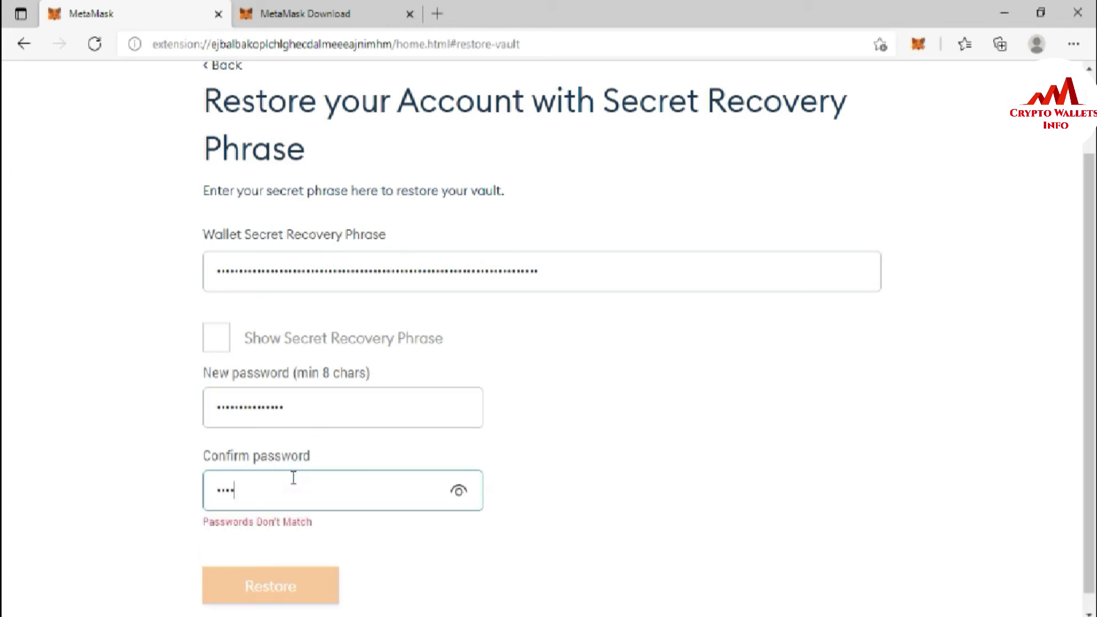
text(•••••••••)
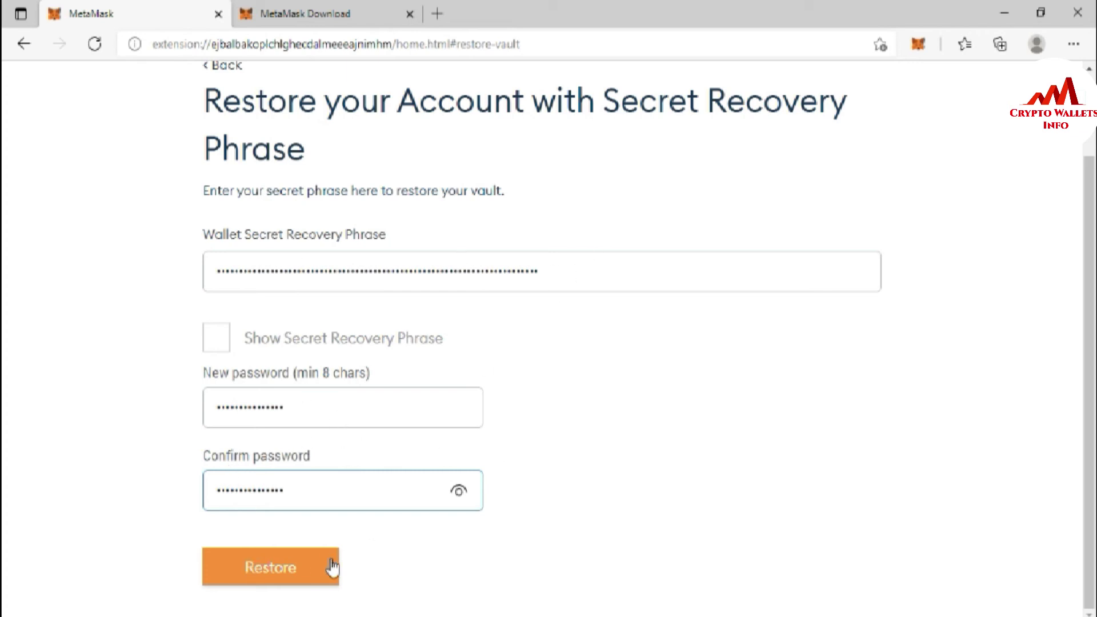
click(281, 568)
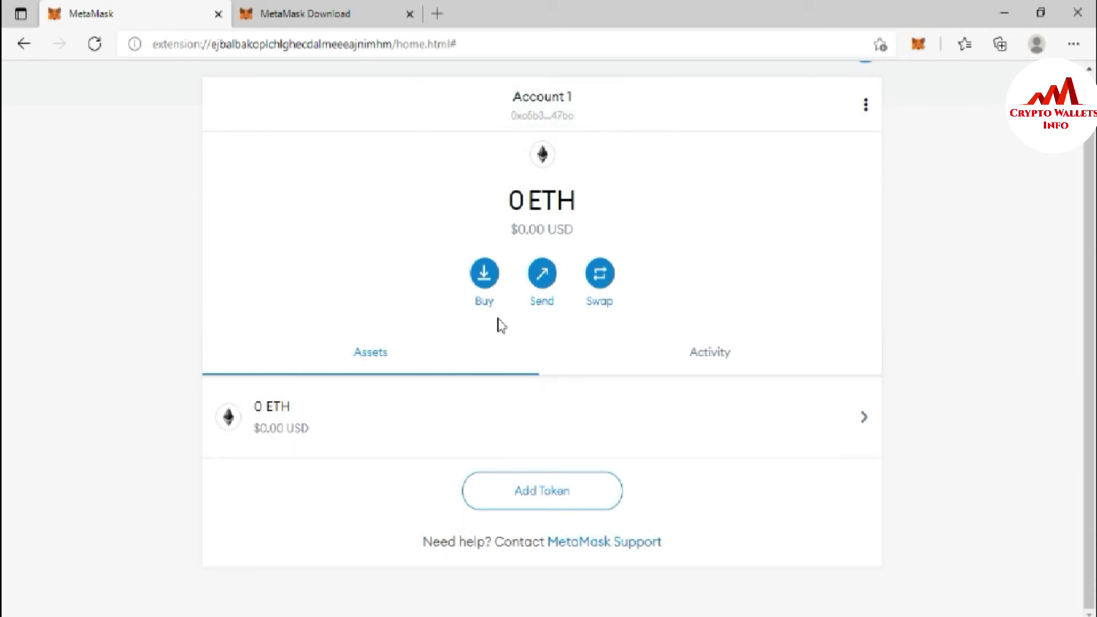
- Open the Deposit Ether options for the restored Account 1 via Buy
click(483, 280)
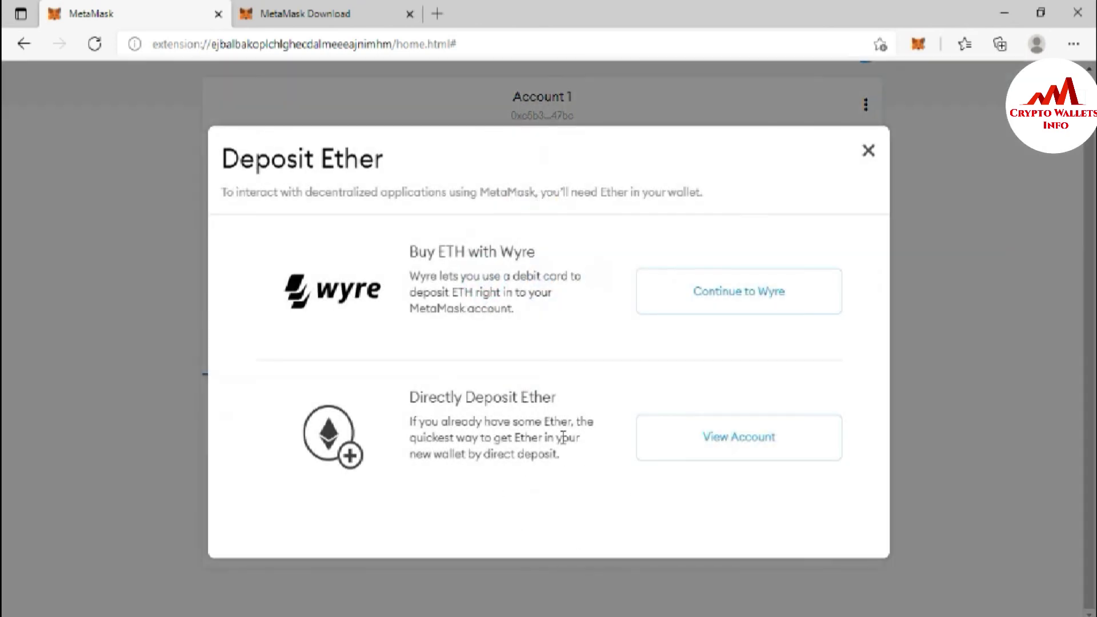
- Show Account 1's QR code and address, reading the address through to its final characters
click(753, 446)
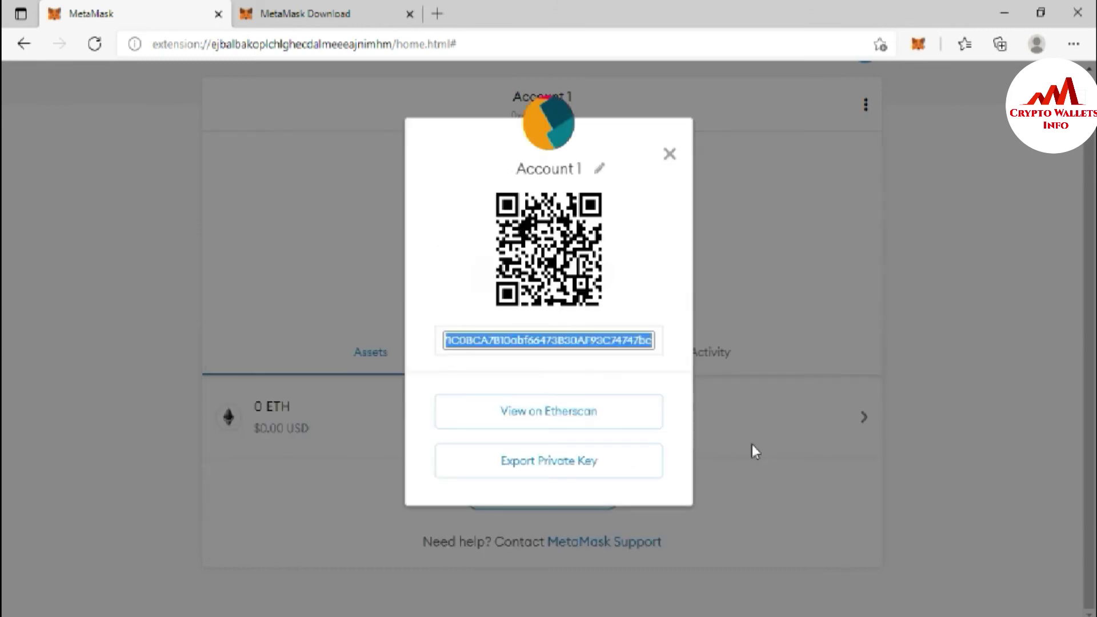
click(564, 359)
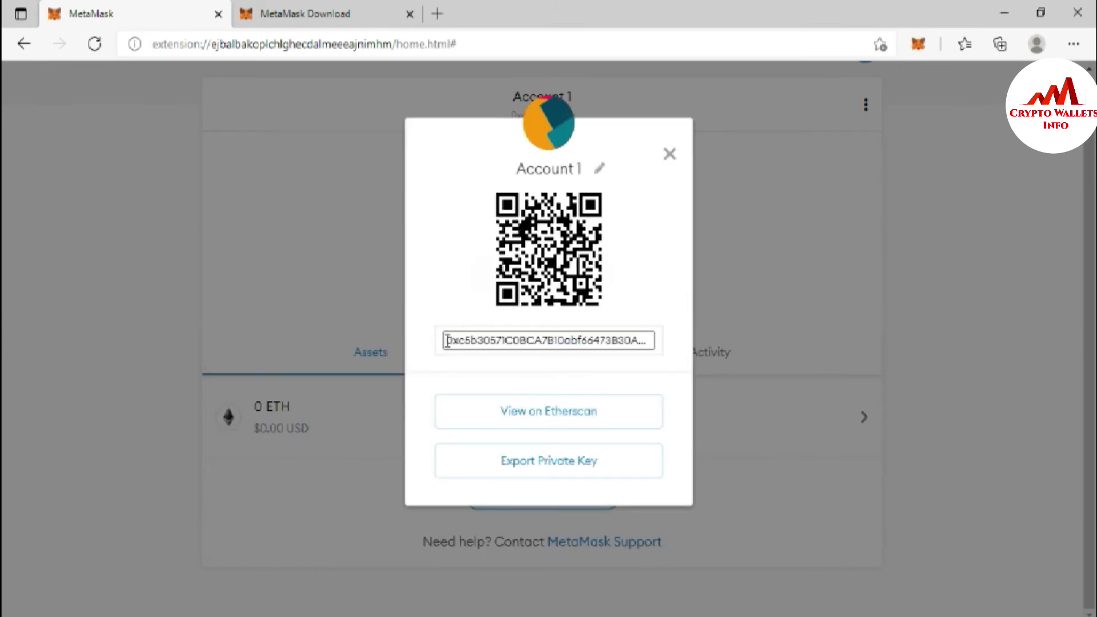
drag(447, 341, 673, 351)
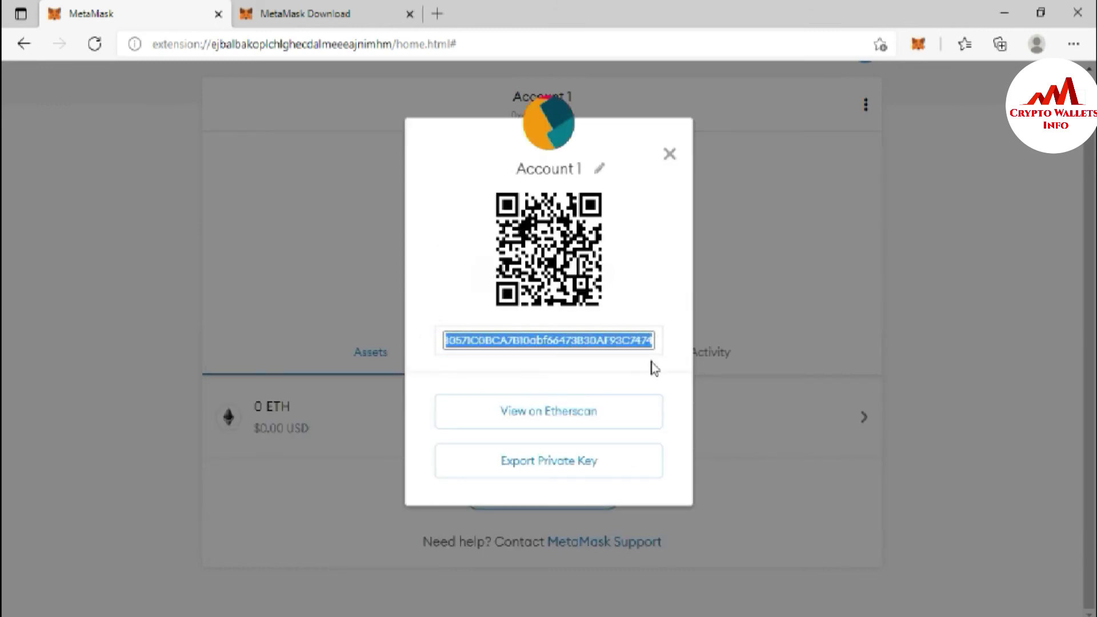
click(651, 364)
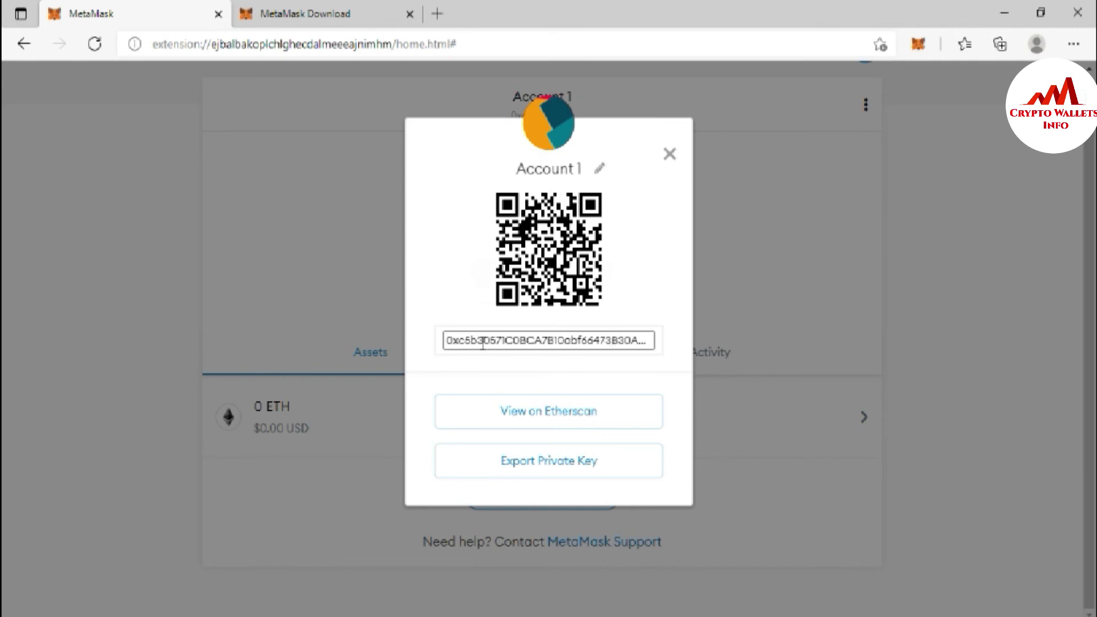
double_click(460, 342)
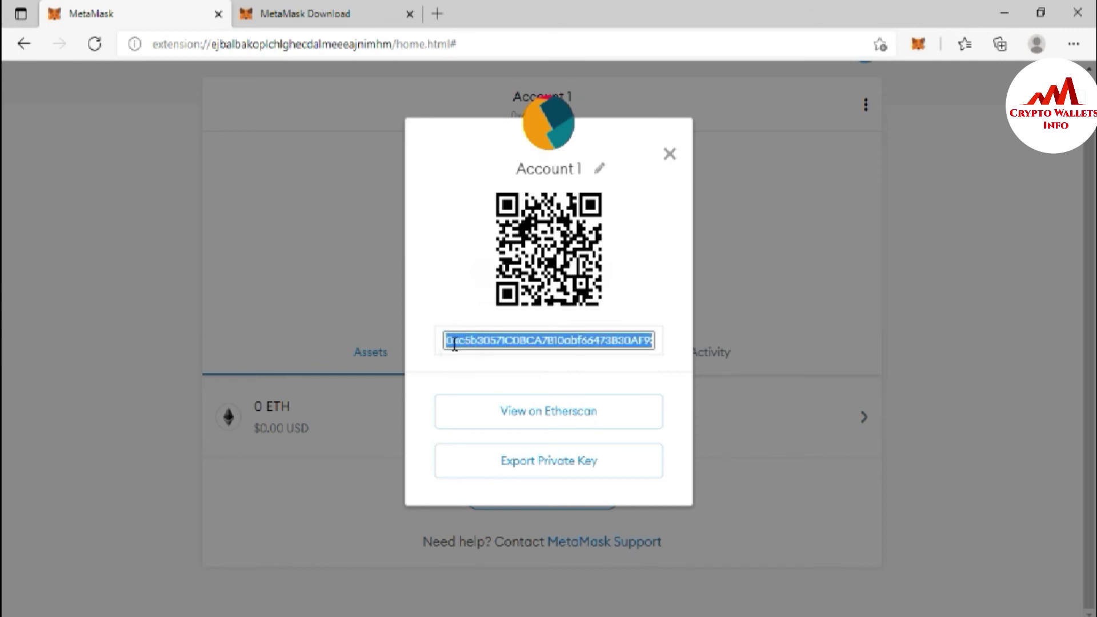
click(577, 346)
key(Right)
key(Right)
key(Right)
key(Right)
key(Right)
key(Right)
key(Right)
key(Right)
key(Right)
key(Right)
key(Right)
key(Right)
key(Right)
key(Right)
key(Right)
key(Right)
key(Right)
key(Right)
key(Right)
key(Right)
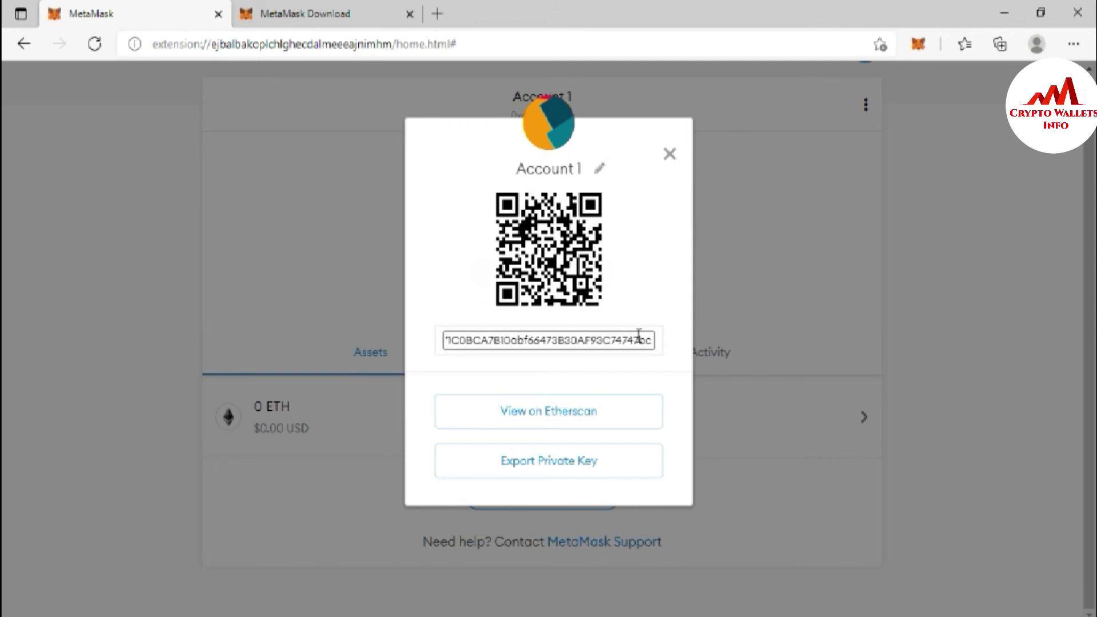
drag(631, 341, 660, 343)
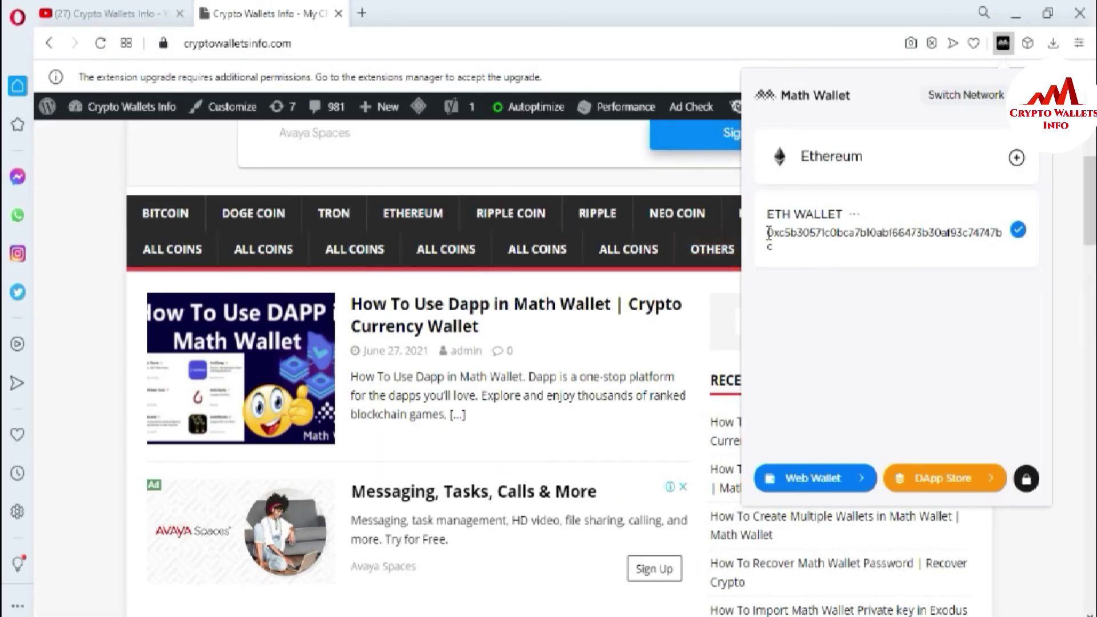
drag(768, 233, 786, 232)
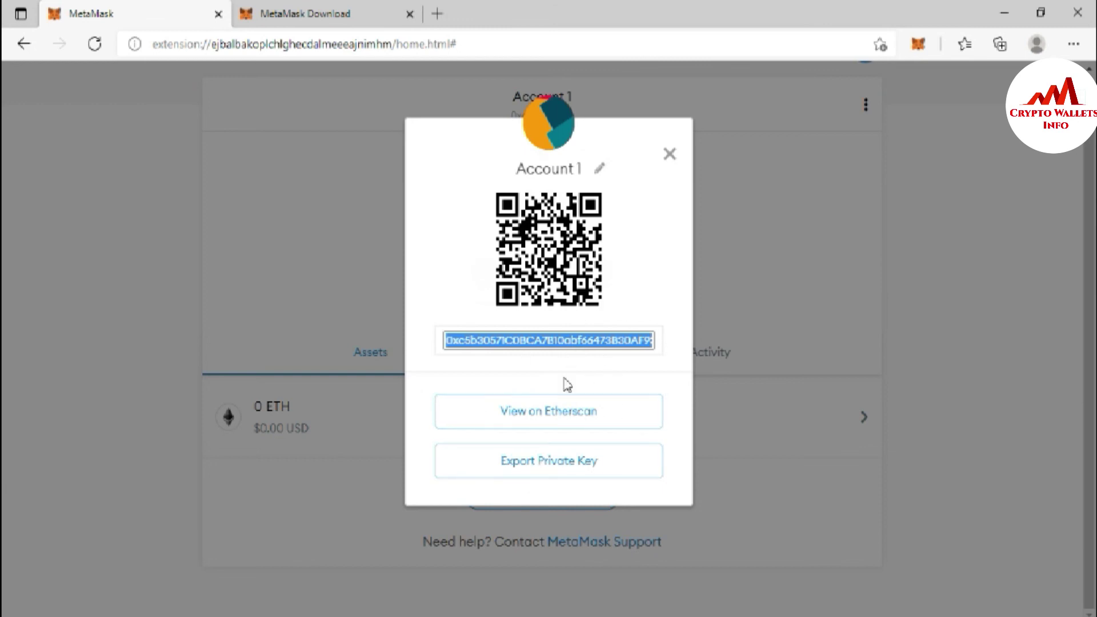
- Reveal Account 1's private key with the MetaMask password, copy it, and close the view
click(555, 473)
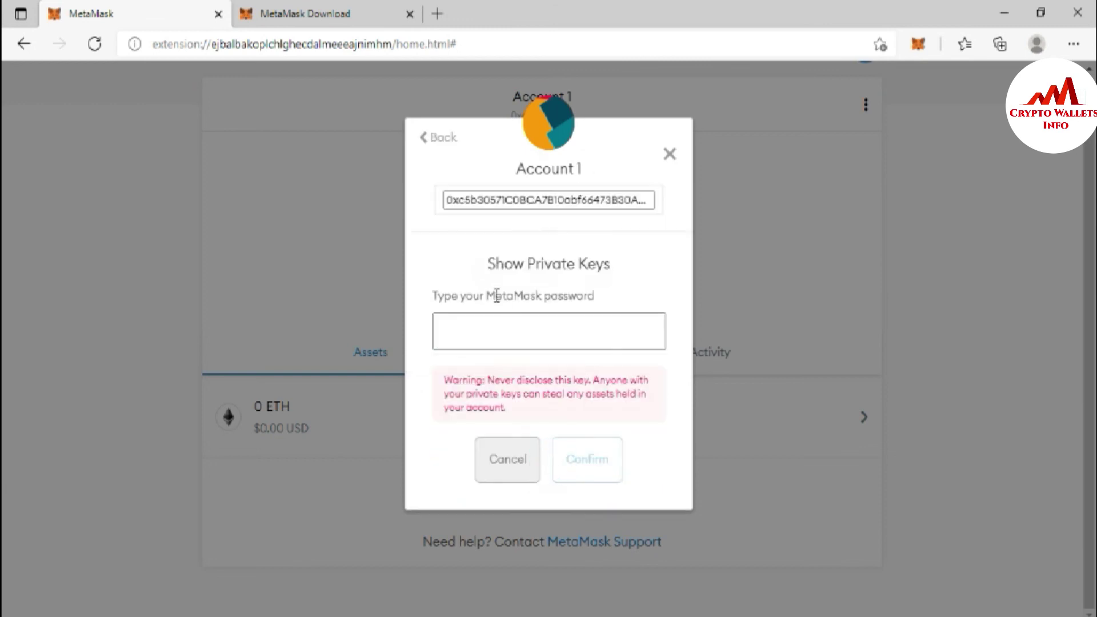
click(485, 333)
text(•••••••)
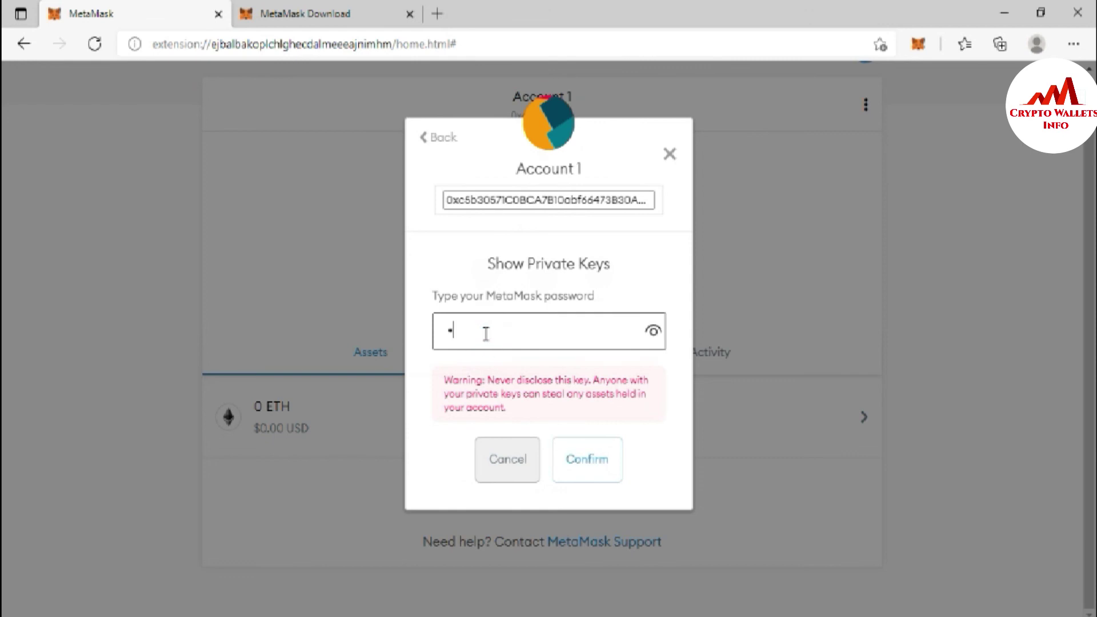
text(•••••••••••)
click(589, 466)
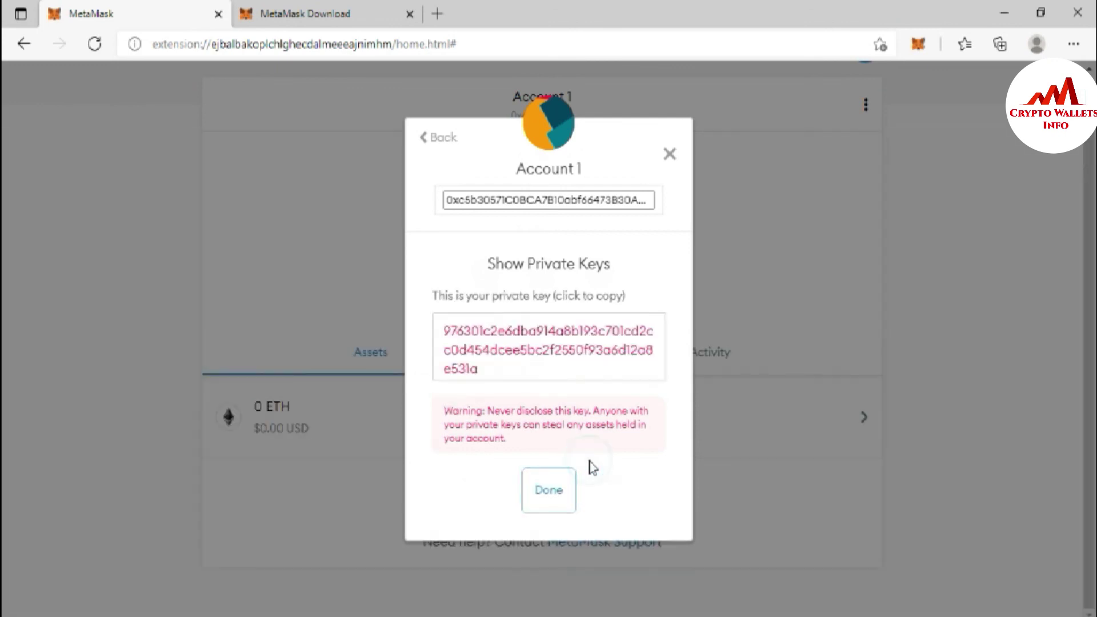
click(508, 370)
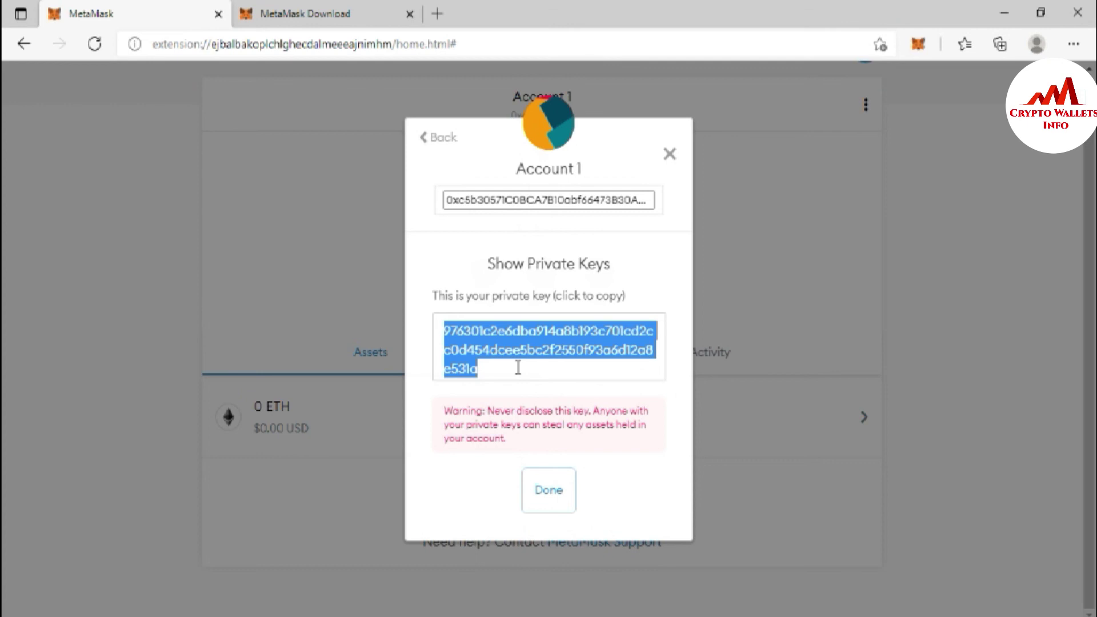
click(548, 487)
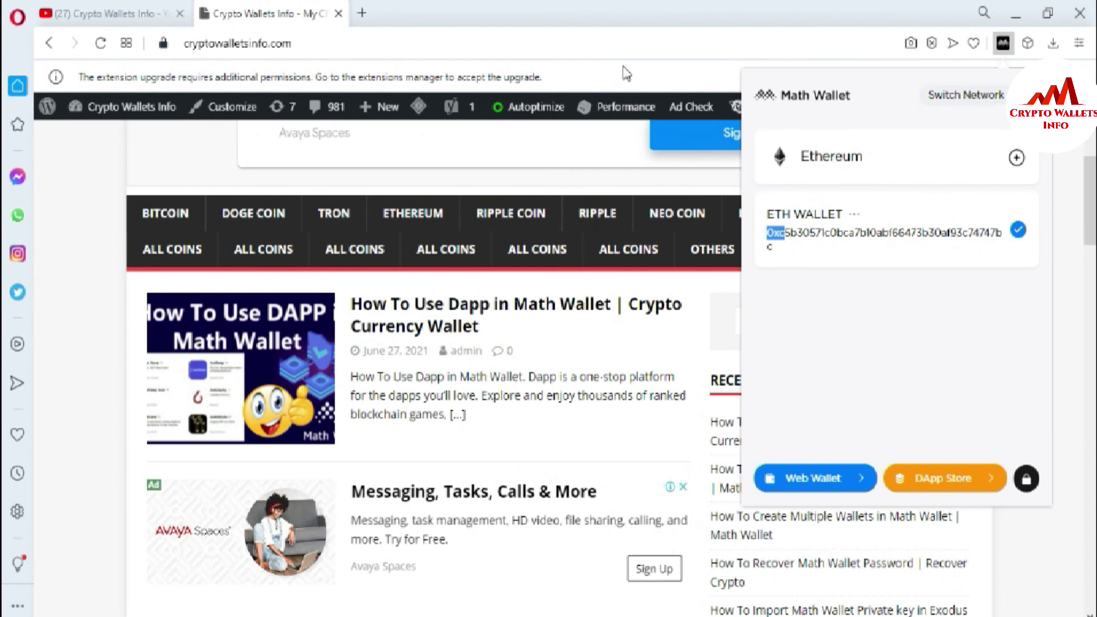
- Dismiss the Math Wallet popup and switch to the Crypto Wallets Info YouTube channel tab
click(577, 21)
click(101, 14)
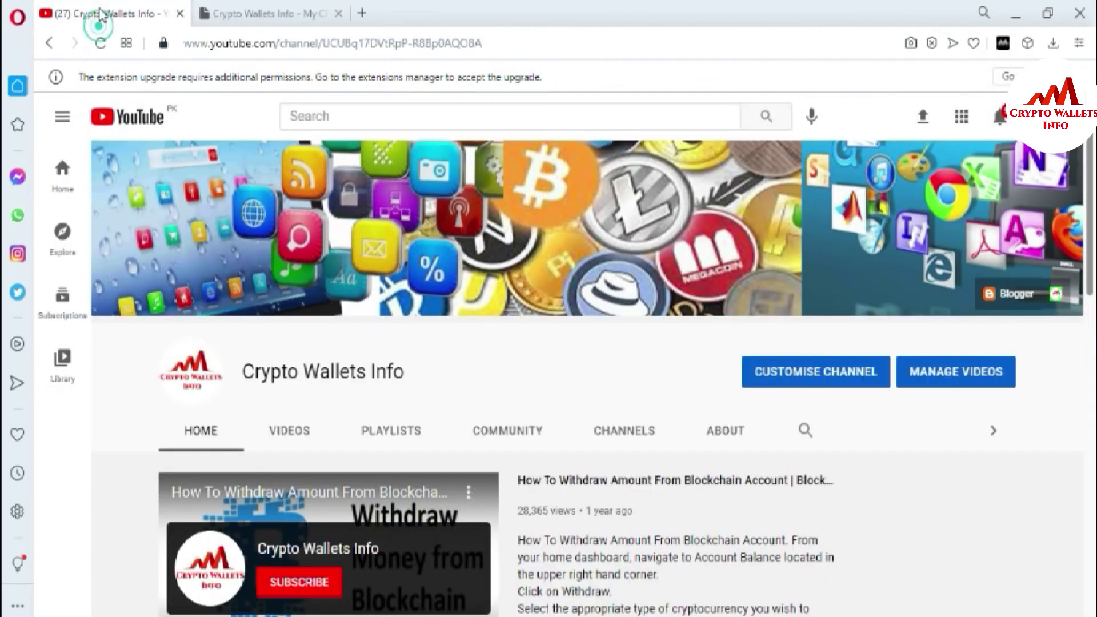